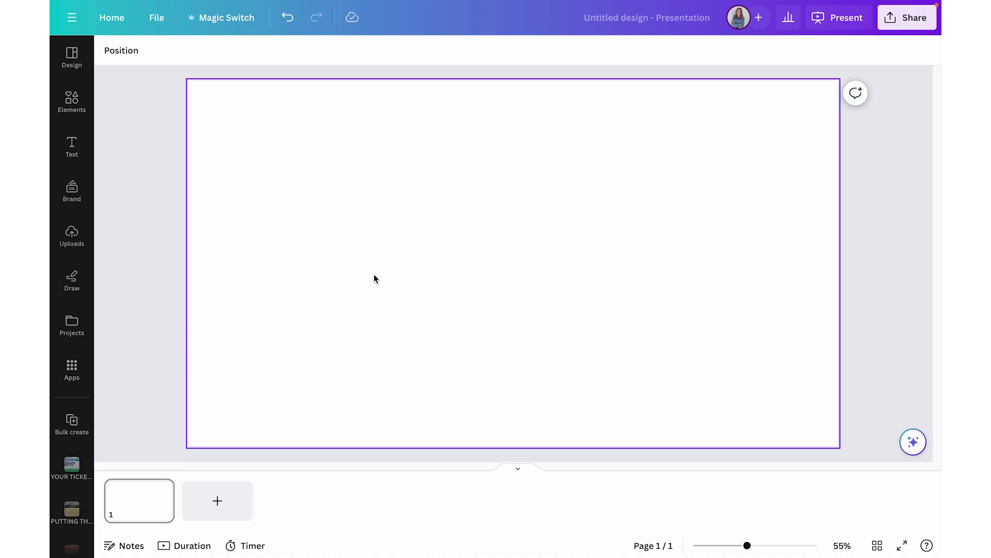
# Step: Paste the YouTube place-value lesson video onto the page, reposition and slightly shrink it, then open its link settings
pyautogui.rightClick(374, 274)
pyautogui.click(410, 316)
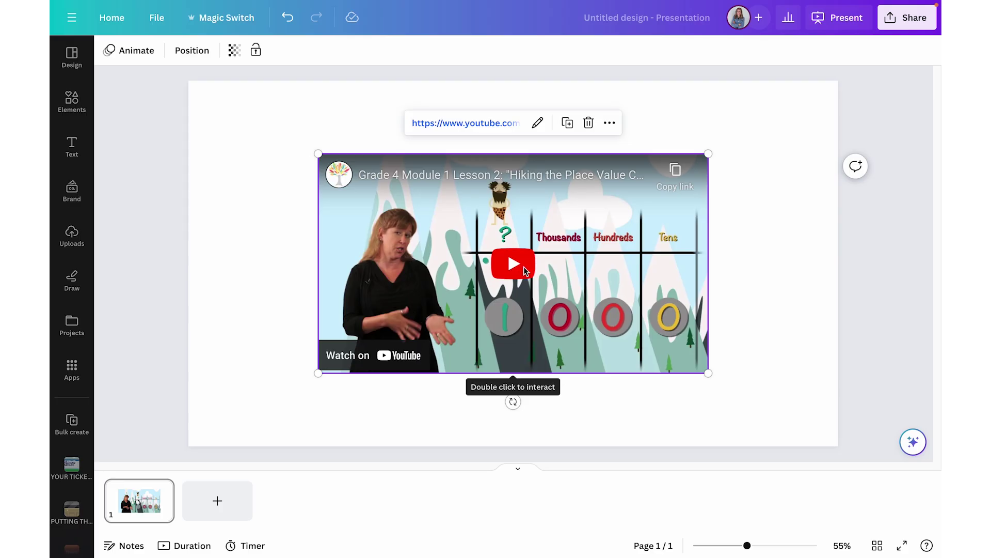
pyautogui.moveTo(607, 289); pyautogui.dragTo(645, 302)
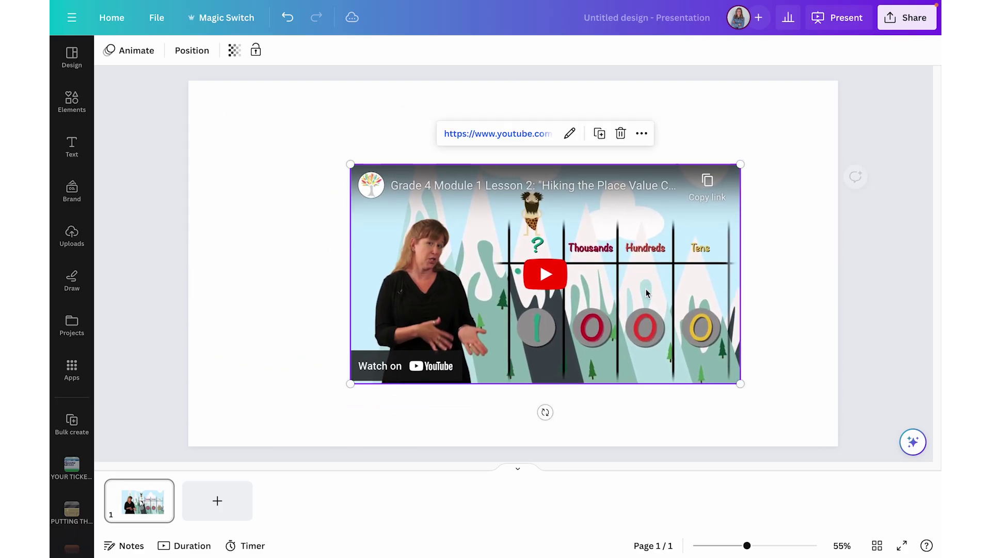
pyautogui.moveTo(741, 380)
pyautogui.mouseDown()
pyautogui.moveTo(634, 304)
pyautogui.moveTo(793, 413)
pyautogui.moveTo(656, 348)
pyautogui.moveTo(756, 376)
pyautogui.mouseUp()
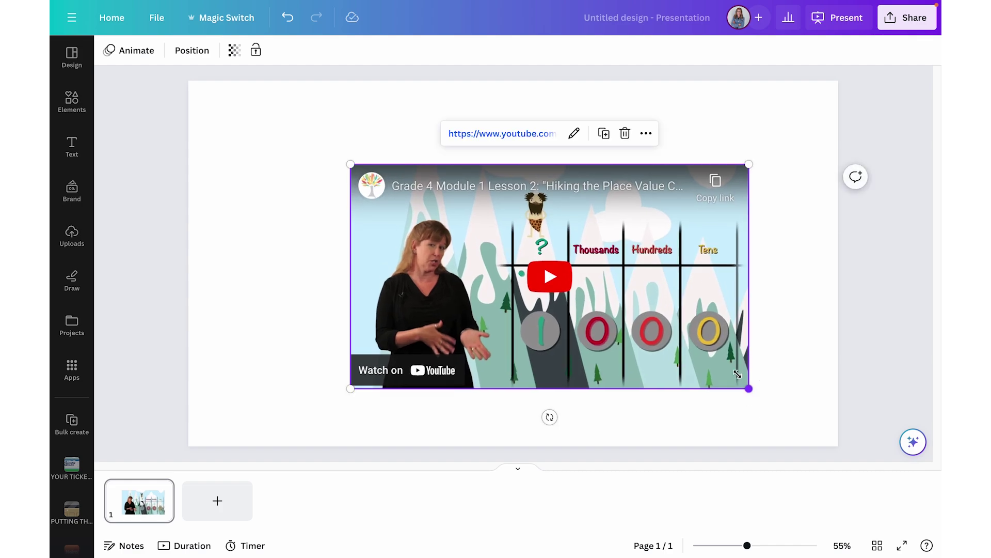
pyautogui.click(575, 135)
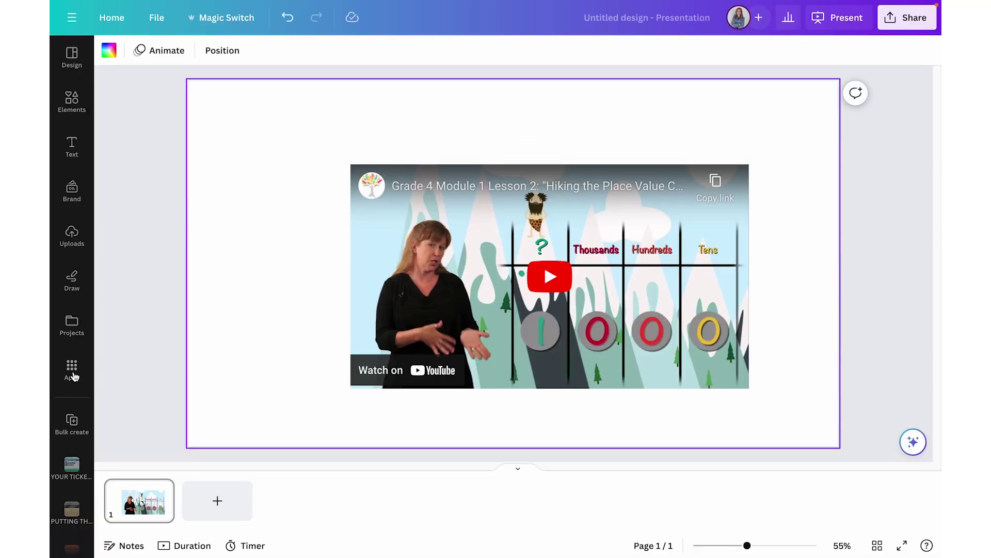
# Step: Find the YouTube app by searching all apps, and open it
pyautogui.click(72, 369)
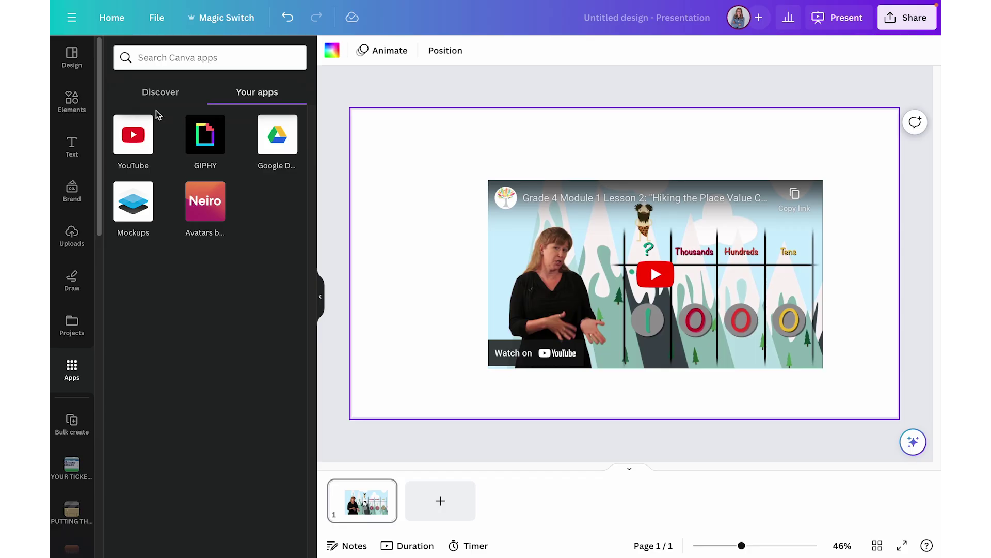
pyautogui.click(167, 97)
pyautogui.click(177, 57)
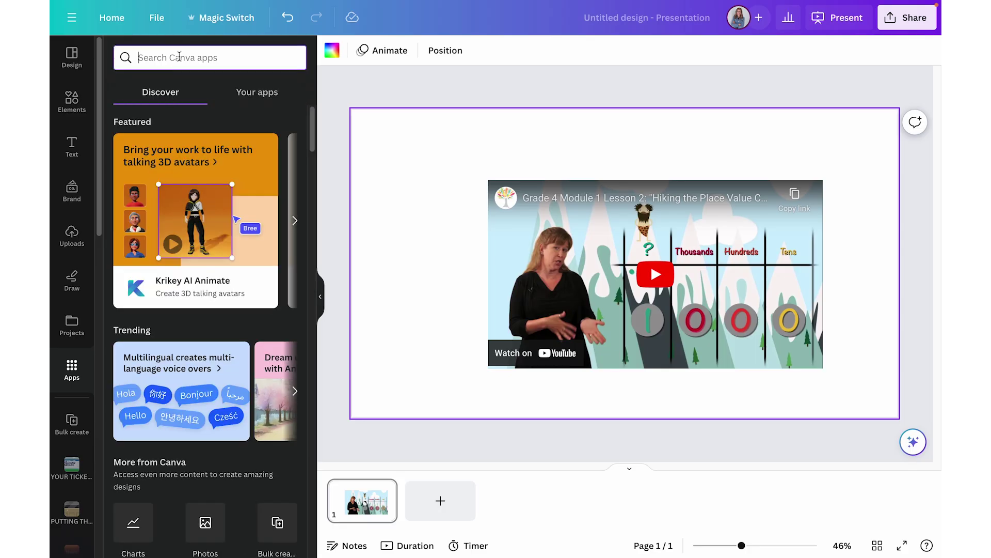
pyautogui.write('yooutube')
pyautogui.hotkey('ctrl', 'a')
pyautogui.write('youtube')
pyautogui.click(151, 107)
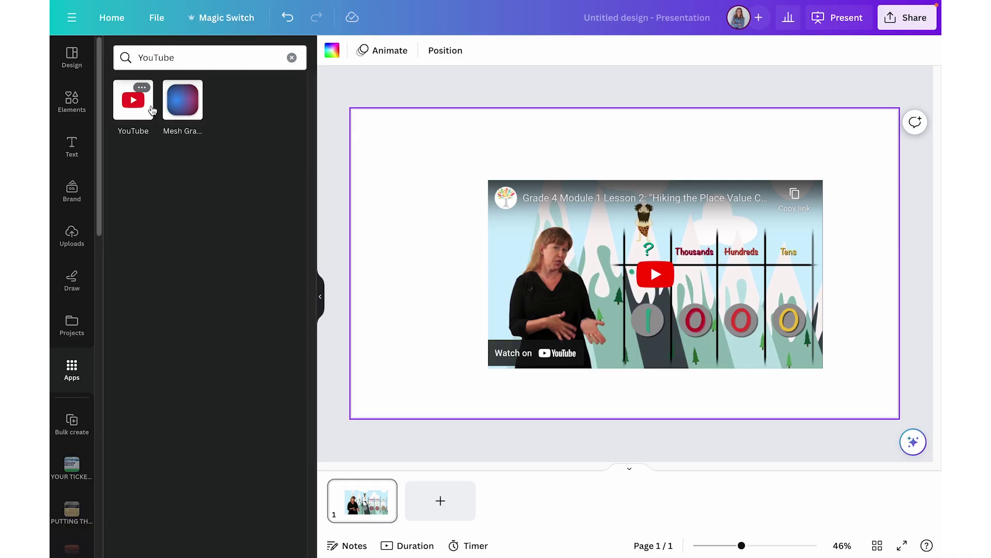
pyautogui.click(144, 109)
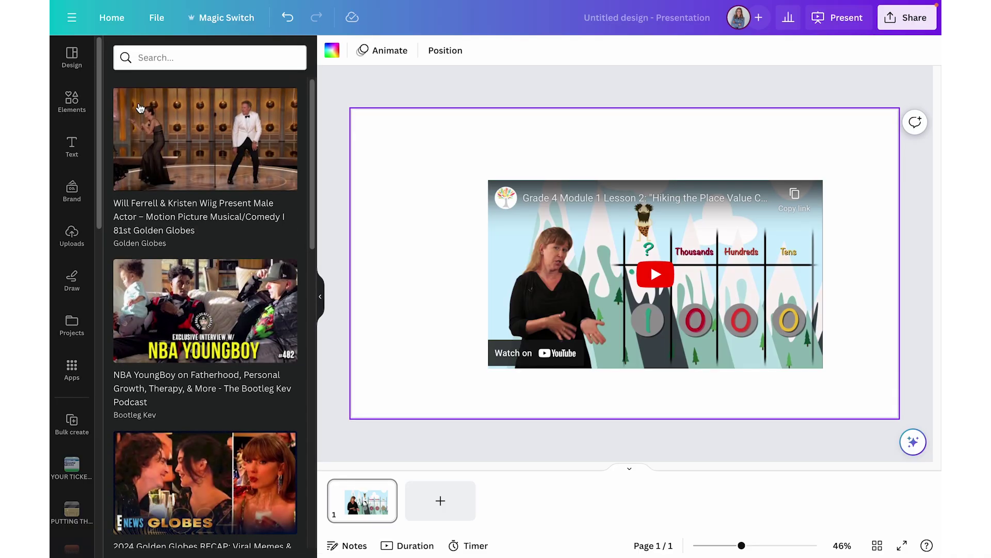
# Step: Search YouTube for 'hiking the place value chart' and add the first result to the page
pyautogui.click(162, 60)
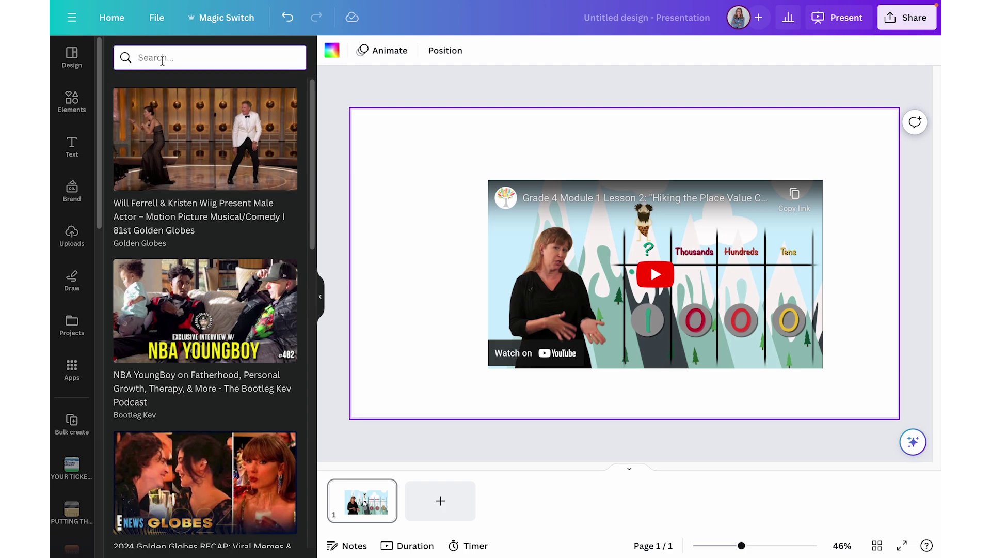
pyautogui.write('hiking the place value chart')
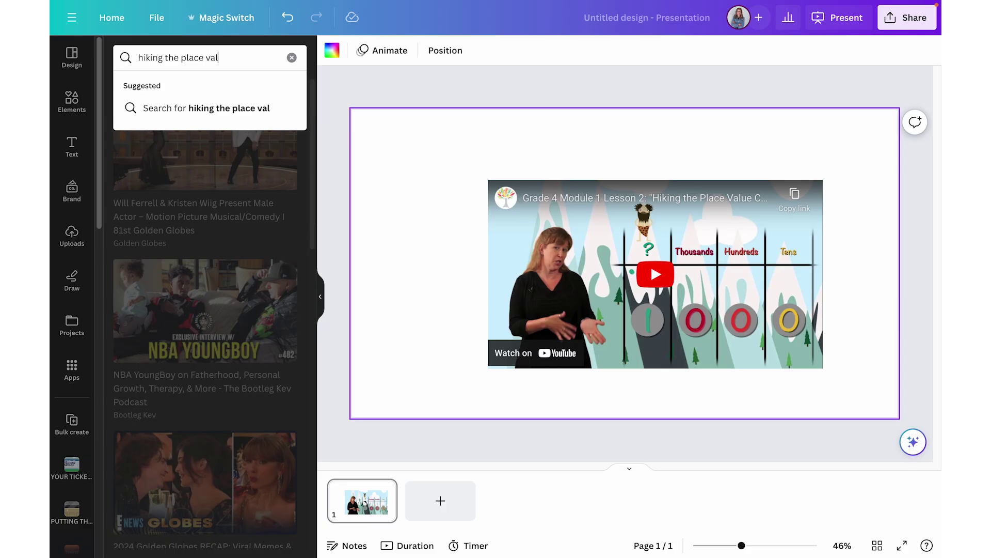
pyautogui.press('Return')
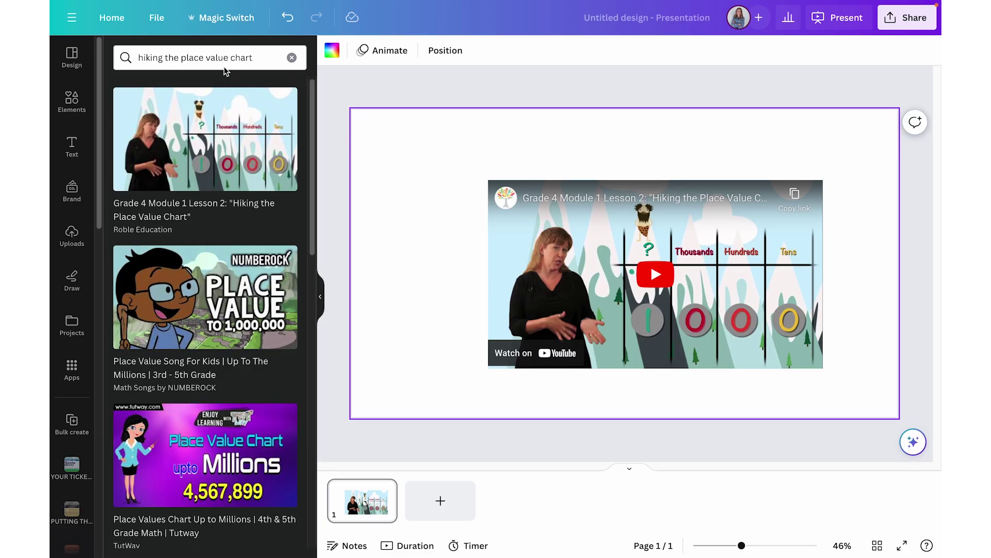
pyautogui.click(243, 167)
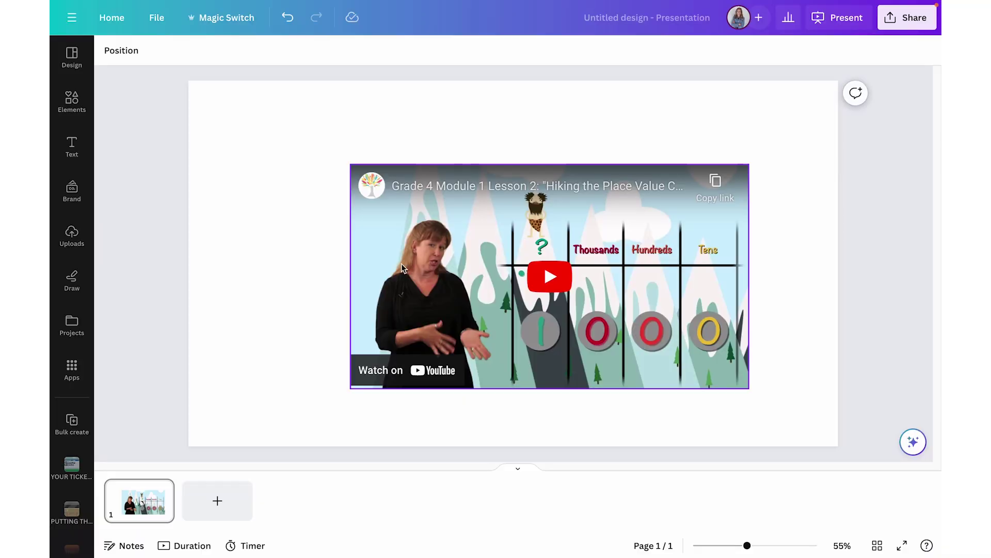
# Step: Present full screen, then play and pause the embedded place-value lesson video
pyautogui.click(838, 20)
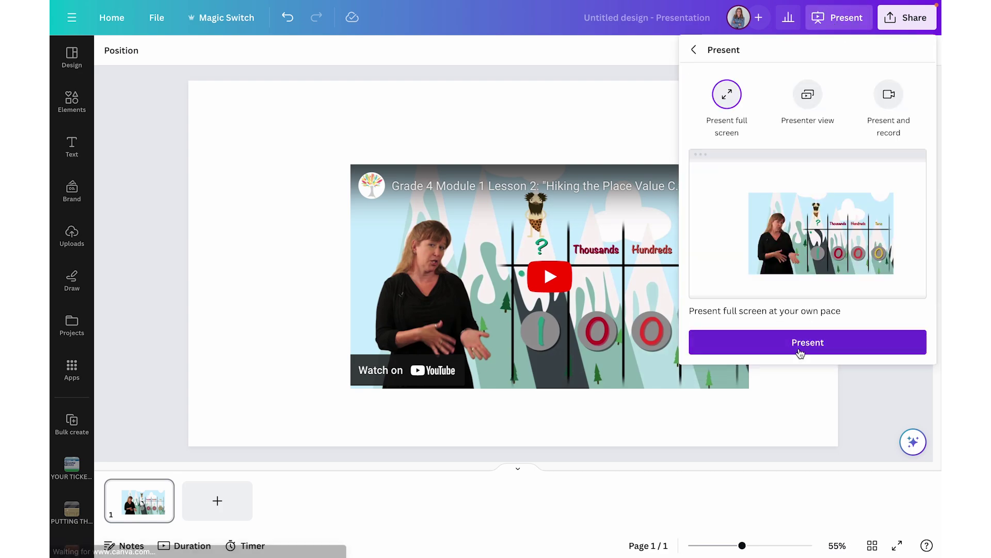
pyautogui.click(801, 348)
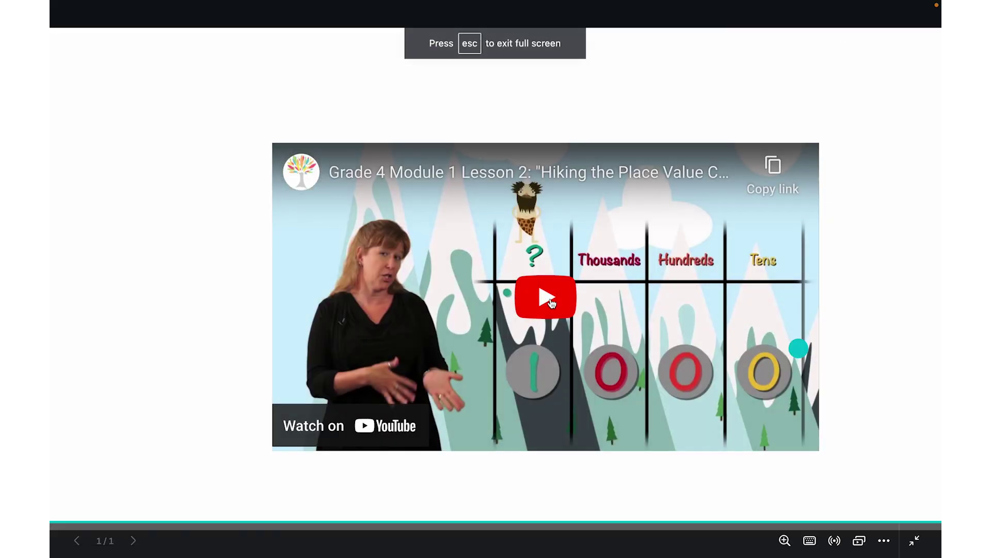
pyautogui.click(563, 300)
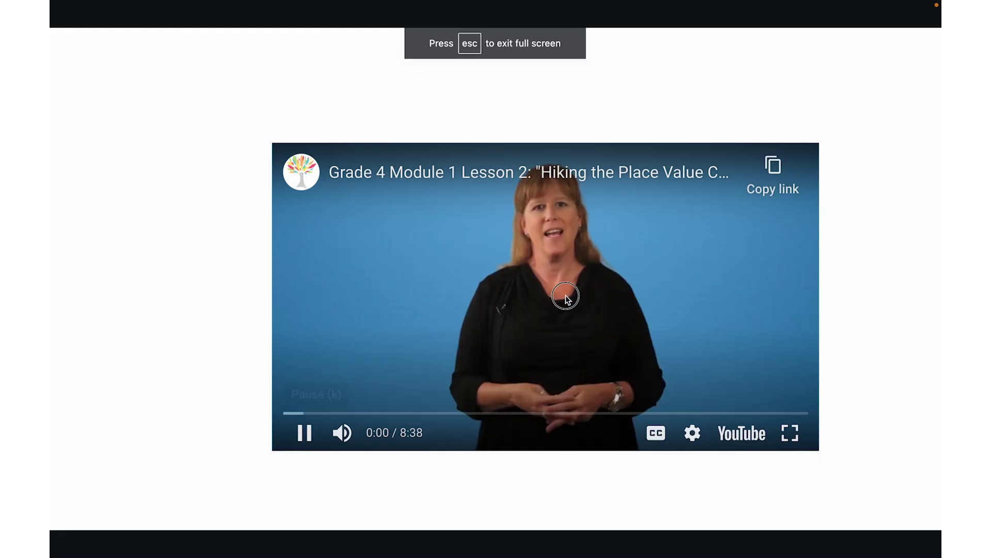
pyautogui.click(566, 295)
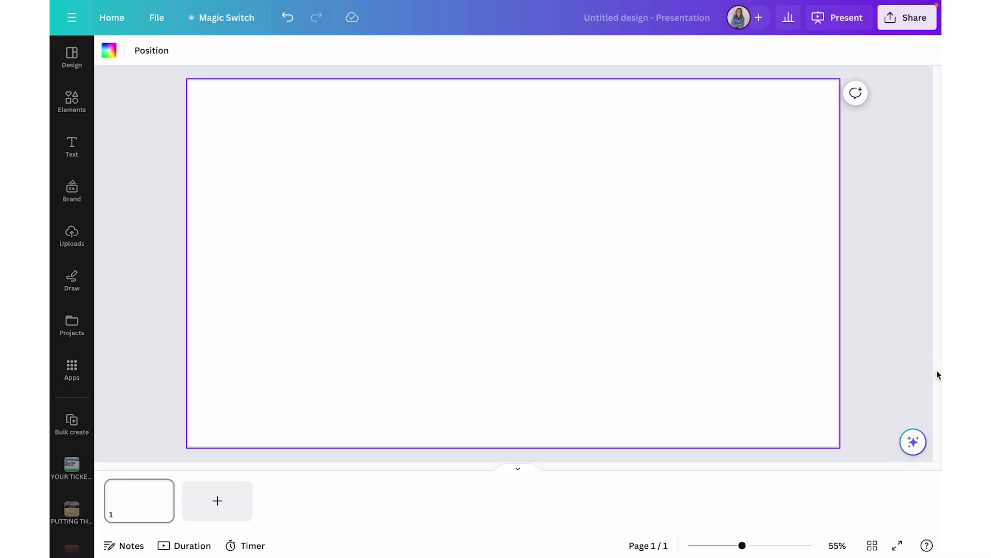
# Step: Toggle the Assistant quick actions open and closed, then add a 'Your paragraph text' box with T
pyautogui.click(913, 443)
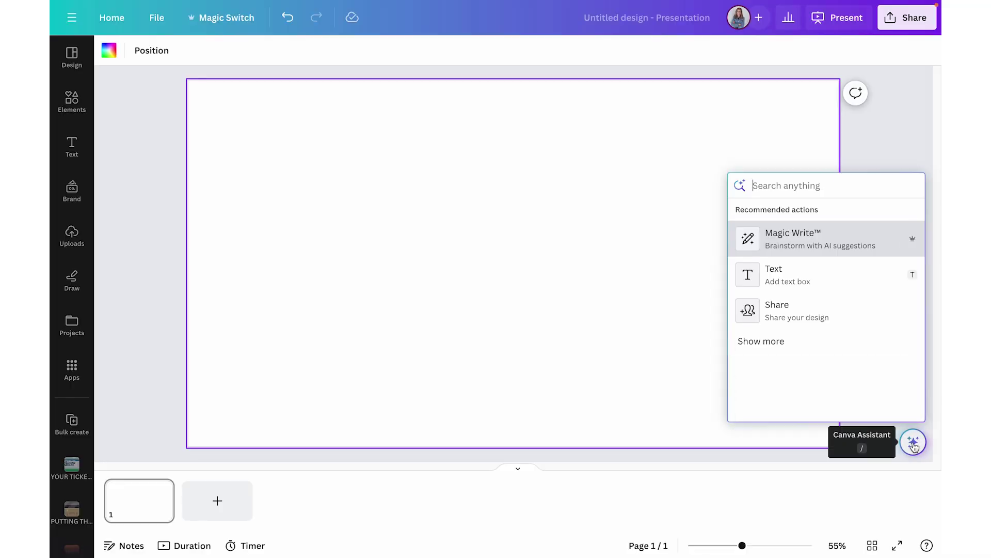
pyautogui.click(913, 443)
pyautogui.click(891, 324)
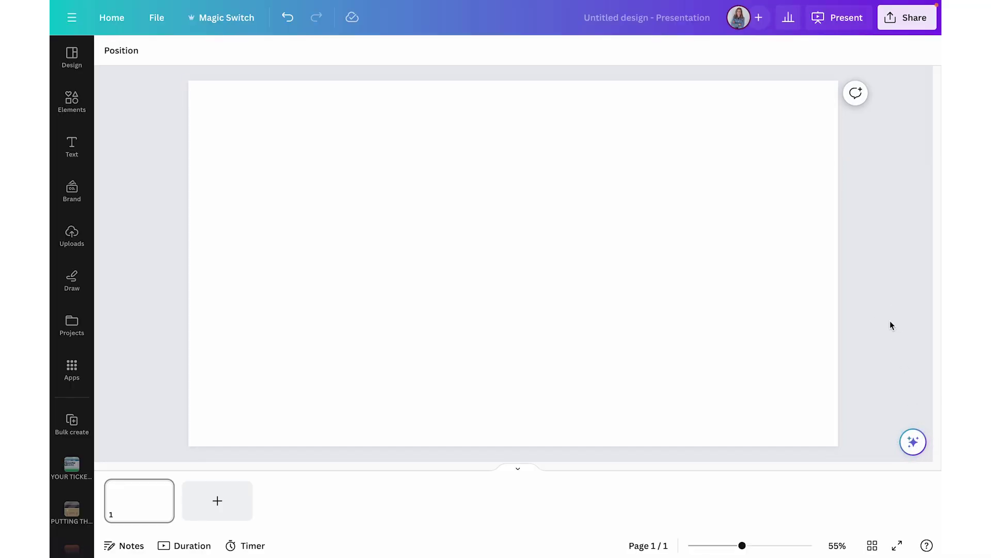
pyautogui.press('/')
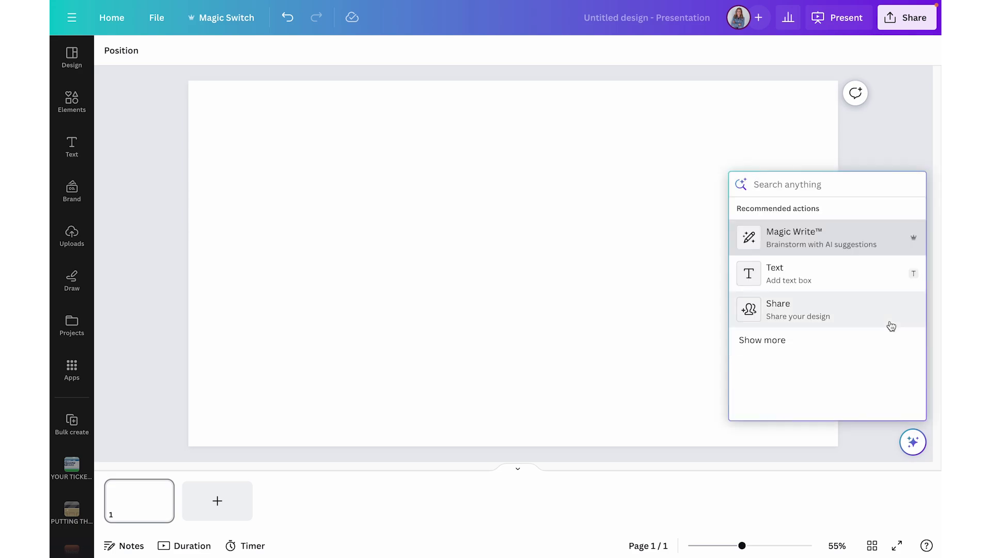
pyautogui.press('Escape')
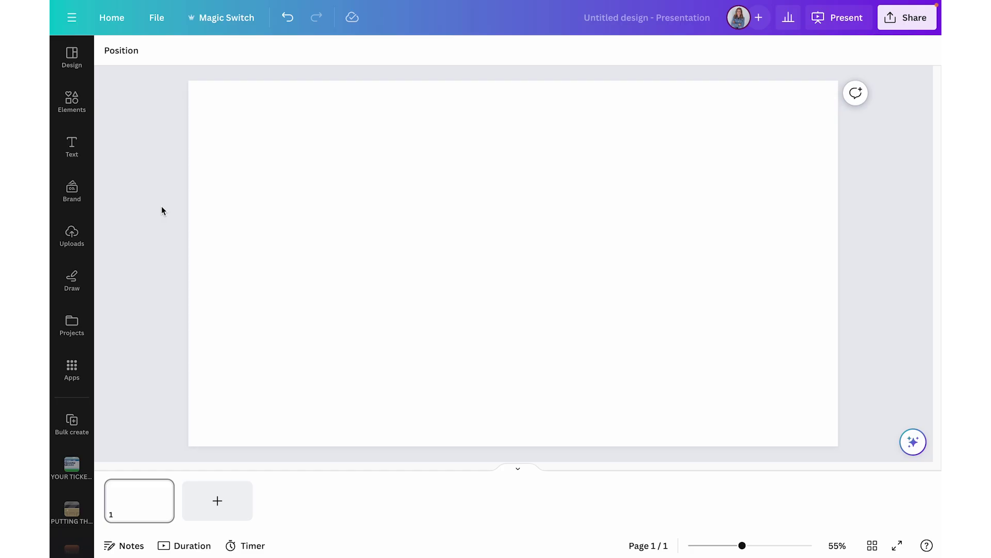
pyautogui.press('t')
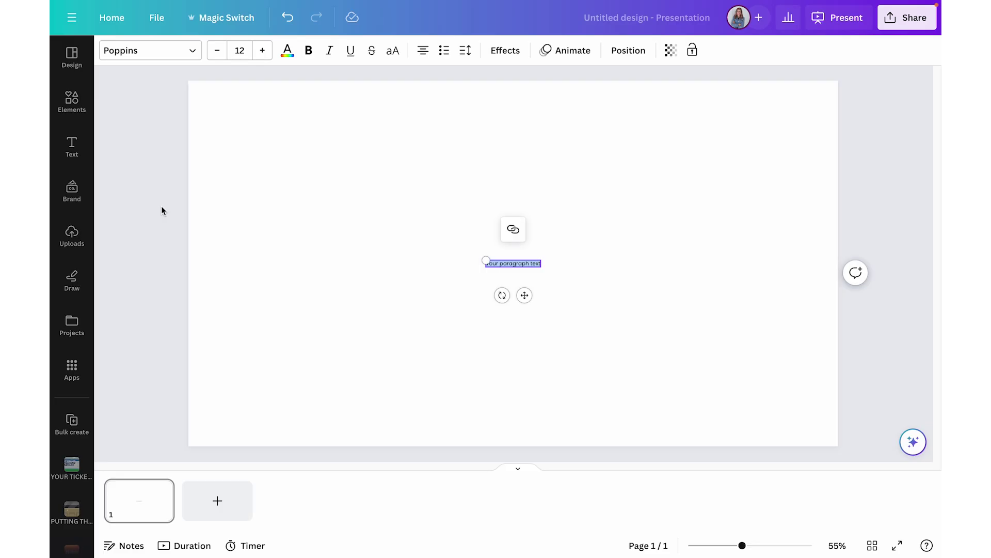
# Step: Finish the text edit and add a red square at the page centre with R
pyautogui.press('Escape')
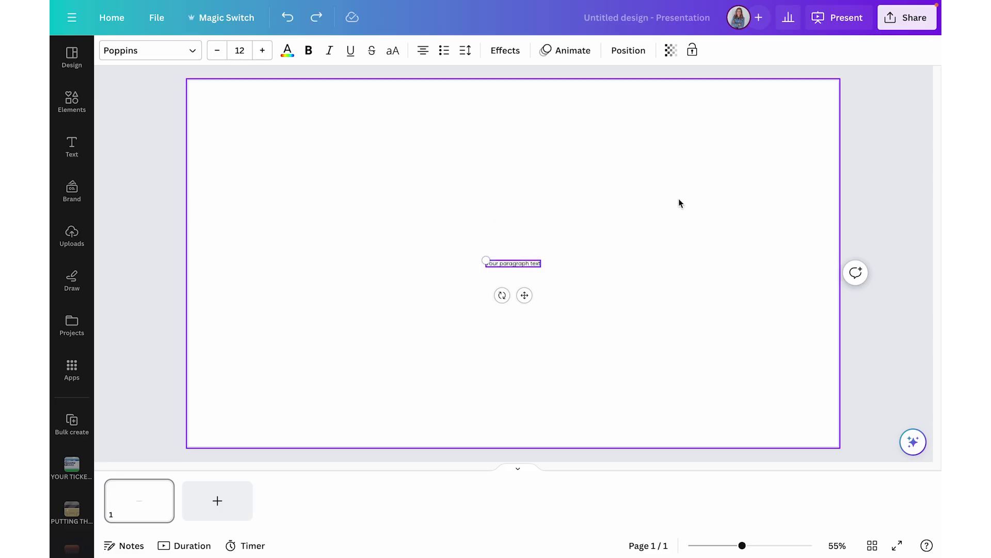
pyautogui.click(678, 202)
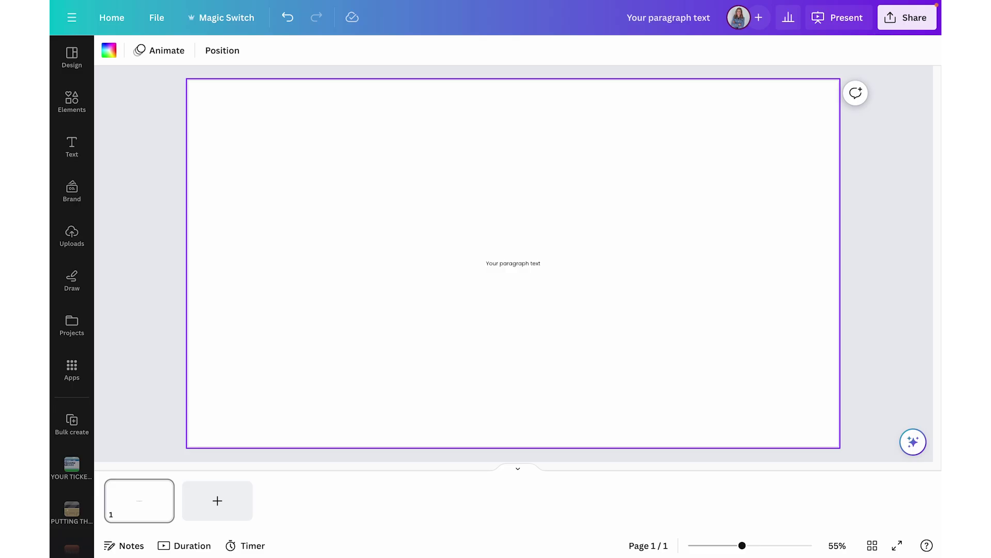
pyautogui.press('r')
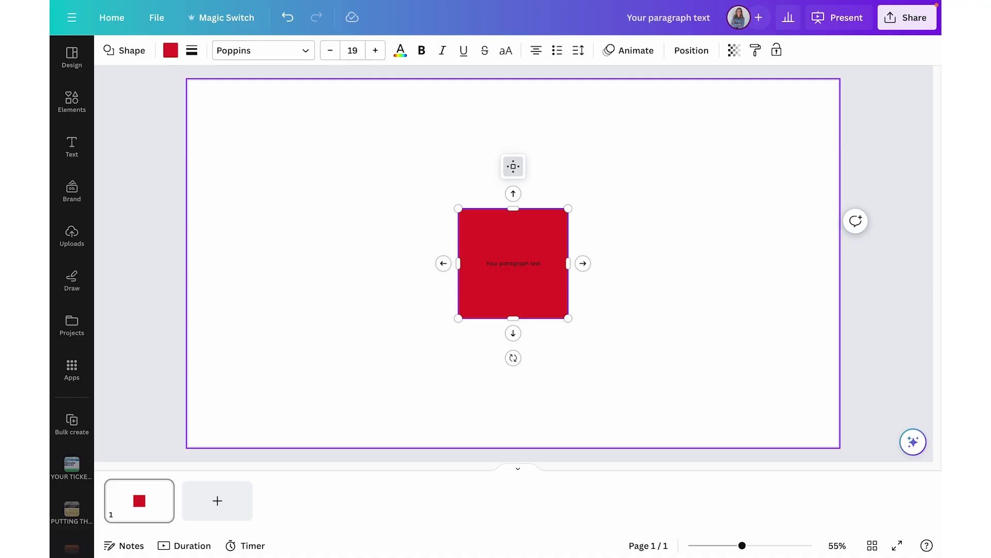
pyautogui.click(694, 209)
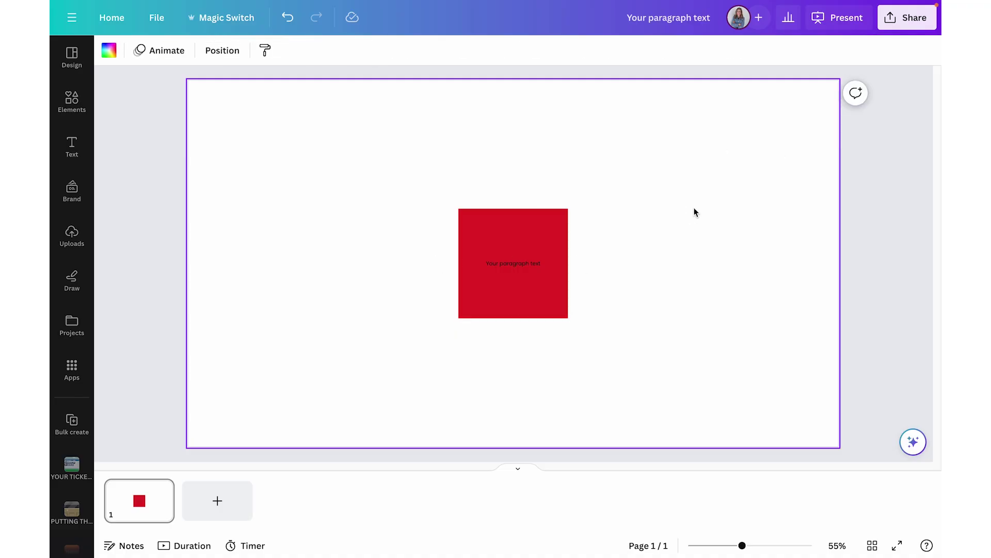
pyautogui.click(519, 269)
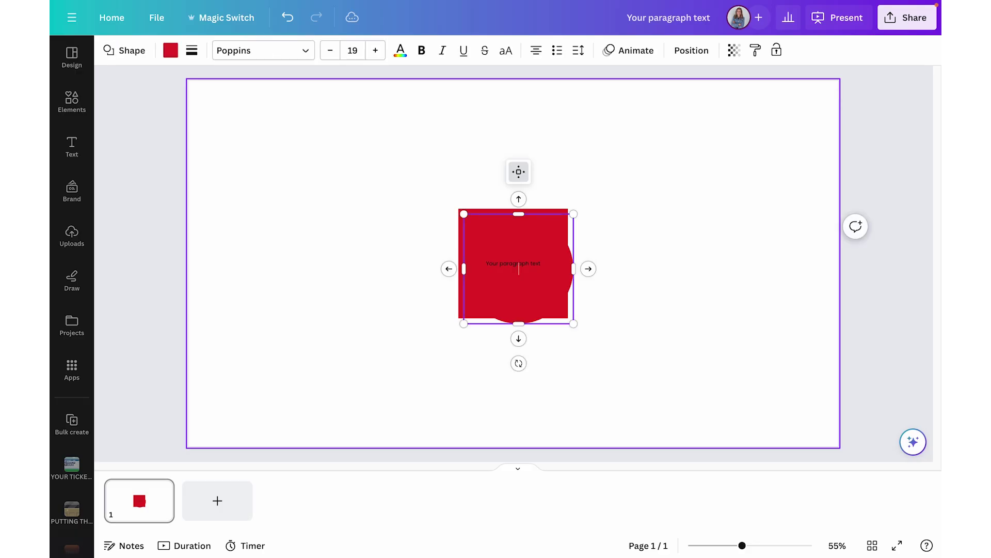
# Step: Drag the red circle out to the upper right and add a horizontal line with L
pyautogui.moveTo(551, 299); pyautogui.dragTo(750, 210)
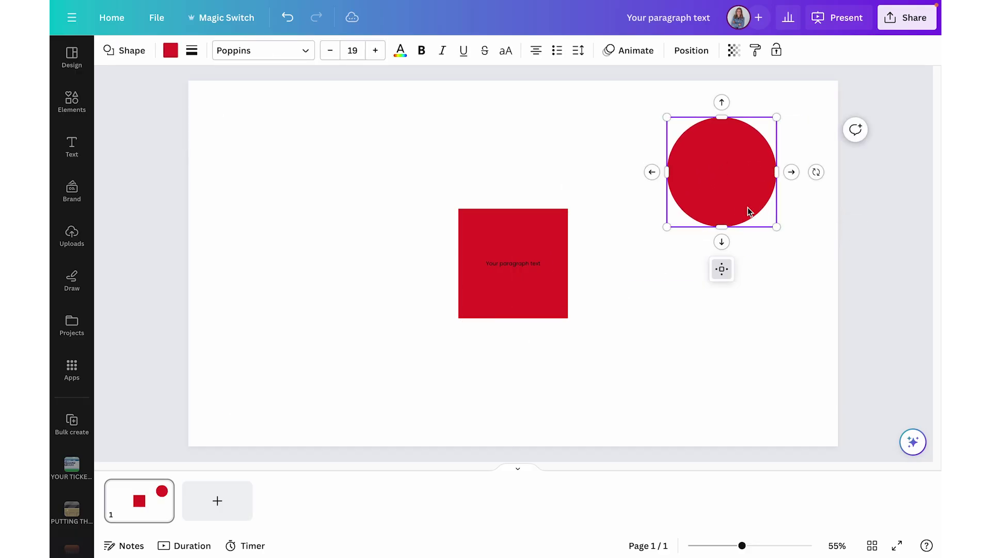
pyautogui.click(705, 293)
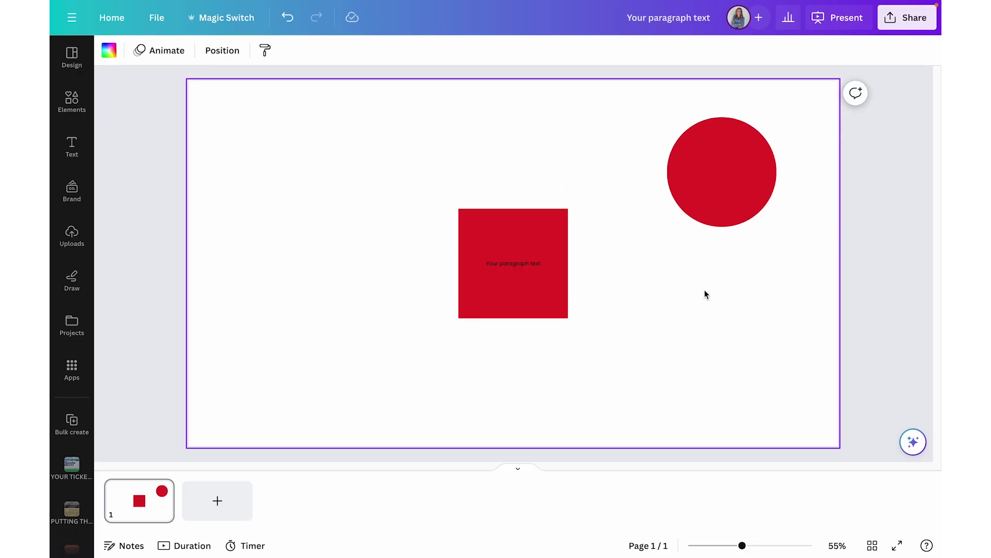
pyautogui.press('l')
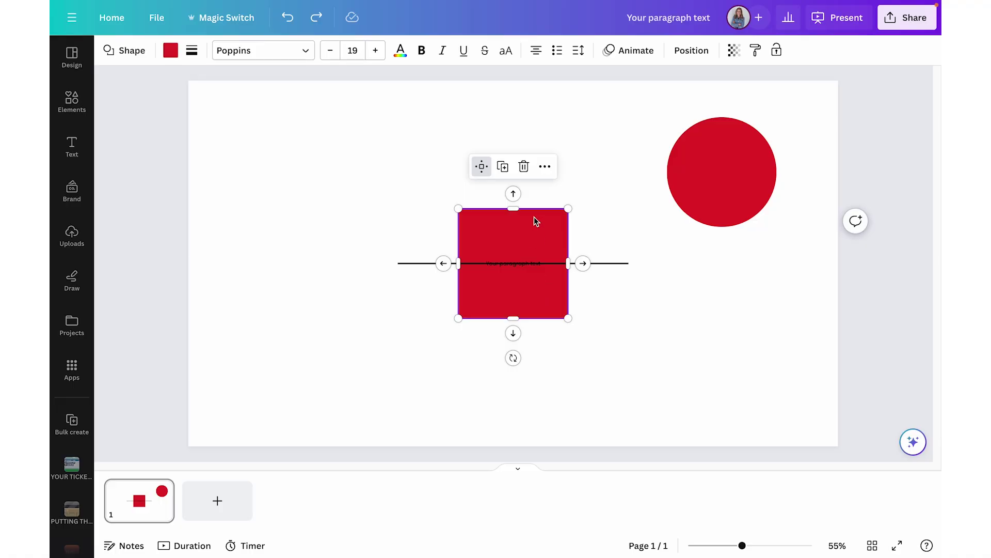
# Step: Move the red square to the top left, enlarge it, and drag copies around the page
pyautogui.click(539, 233)
pyautogui.moveTo(540, 233); pyautogui.dragTo(316, 133)
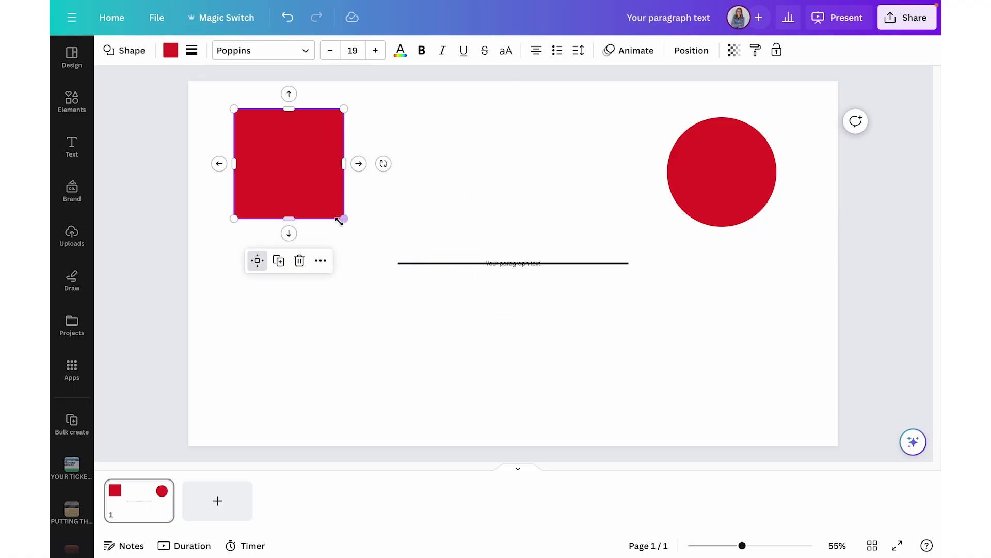
pyautogui.moveTo(341, 219); pyautogui.dragTo(368, 260)
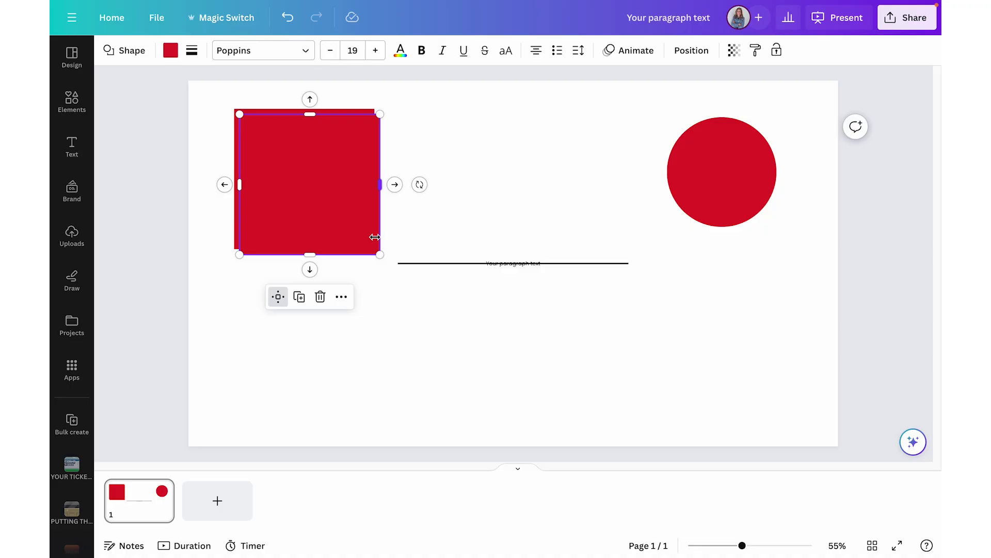
pyautogui.moveTo(333, 184); pyautogui.dragTo(369, 387)
pyautogui.moveTo(546, 196); pyautogui.dragTo(633, 339)
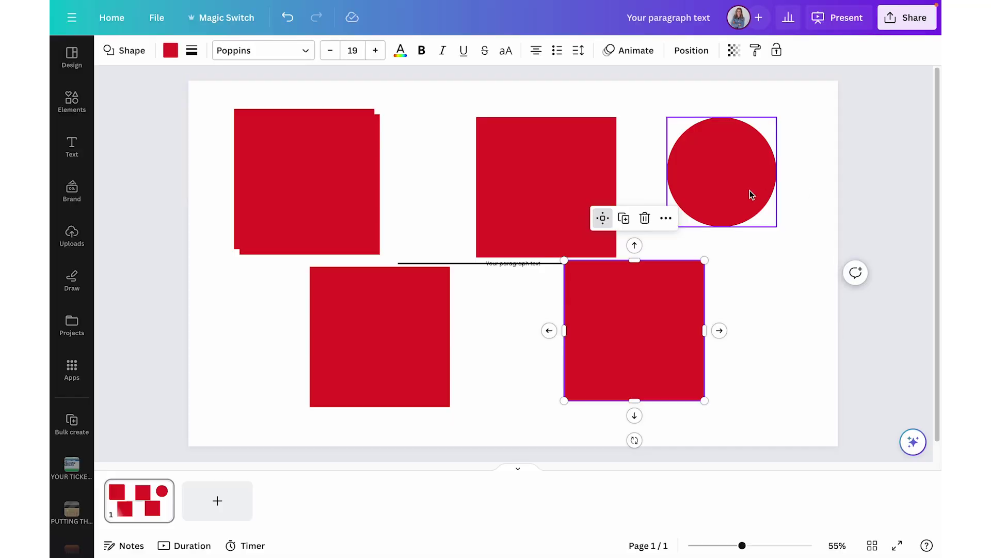
# Step: Group the middle square with the circle using Ctrl+G, then ungroup them with Ctrl+Shift+G
pyautogui.moveTo(812, 184); pyautogui.dragTo(558, 200)
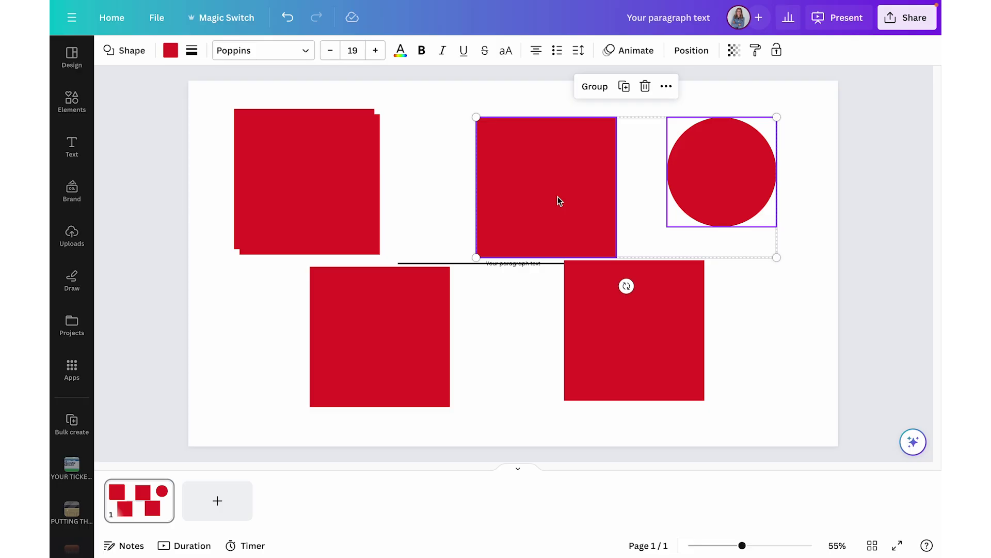
pyautogui.hotkey('ctrl', 'g')
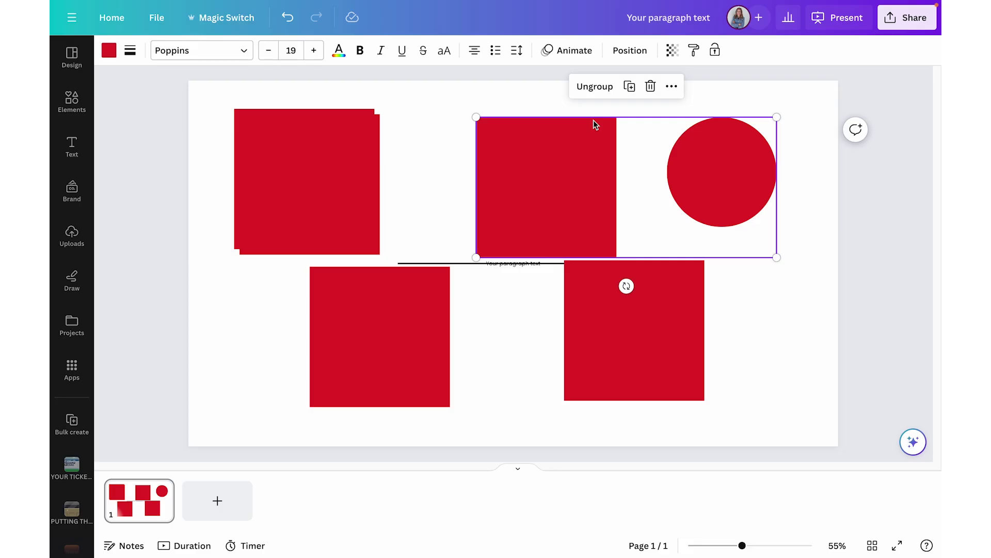
pyautogui.hotkey('ctrl', 'shift', 'g')
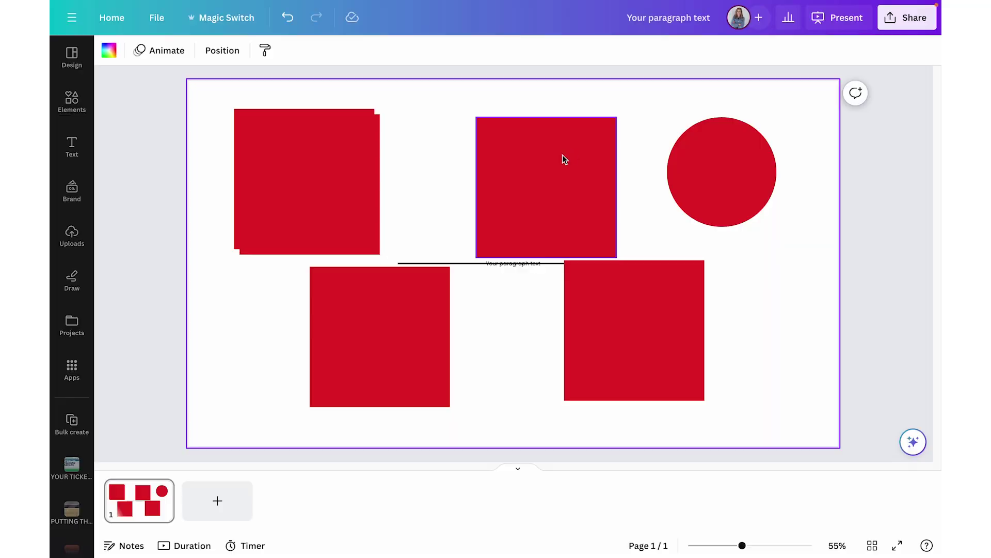
pyautogui.click(563, 154)
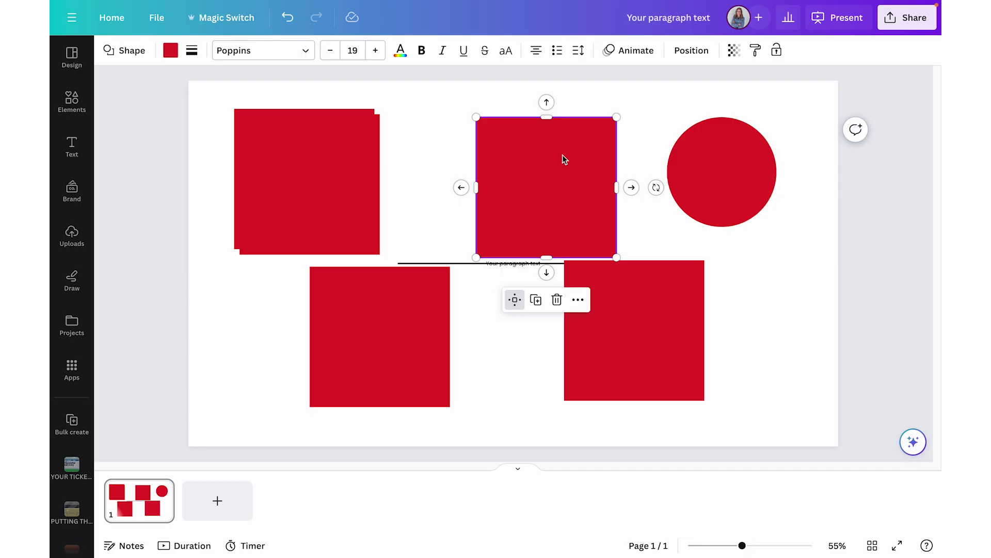
# Step: Open and dismiss the square's link box, then undo the ungroup with Ctrl+Z
pyautogui.hotkey('ctrl', 'k')
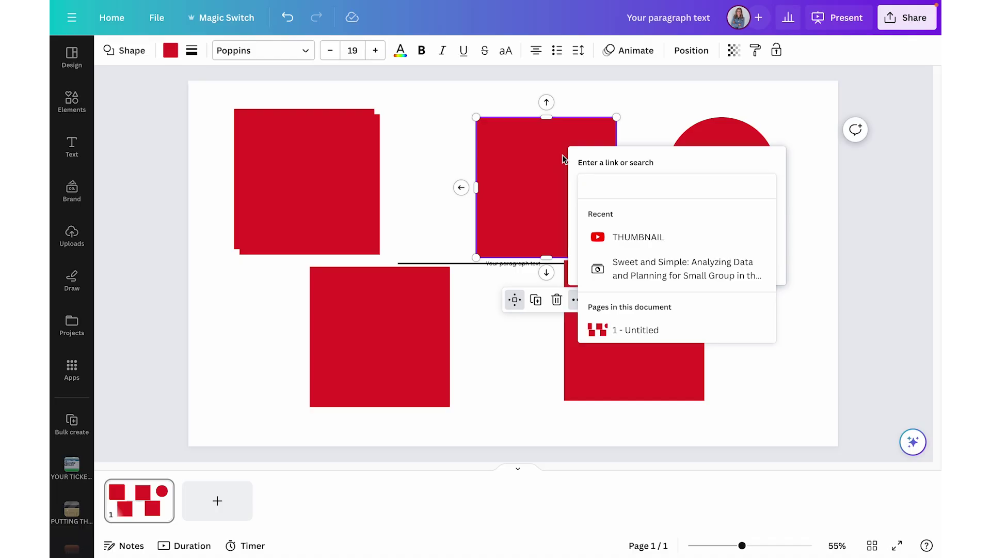
pyautogui.click(649, 133)
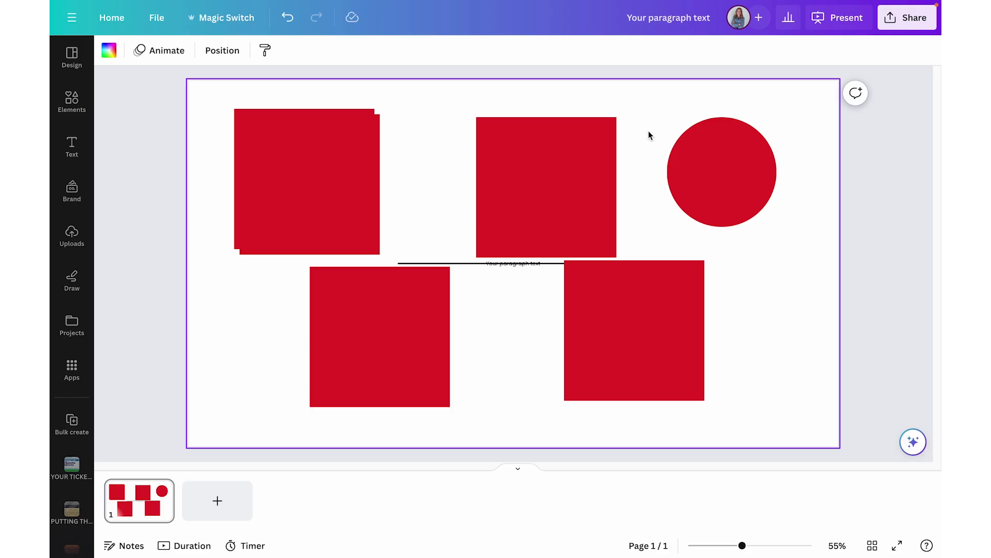
pyautogui.hotkey('ctrl', 'z')
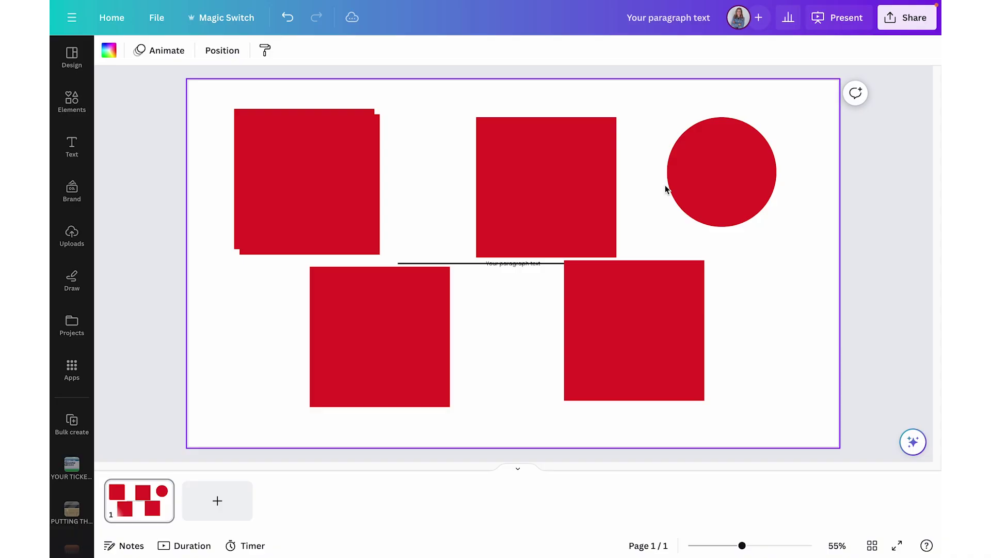
pyautogui.hotkey('ctrl', '+')
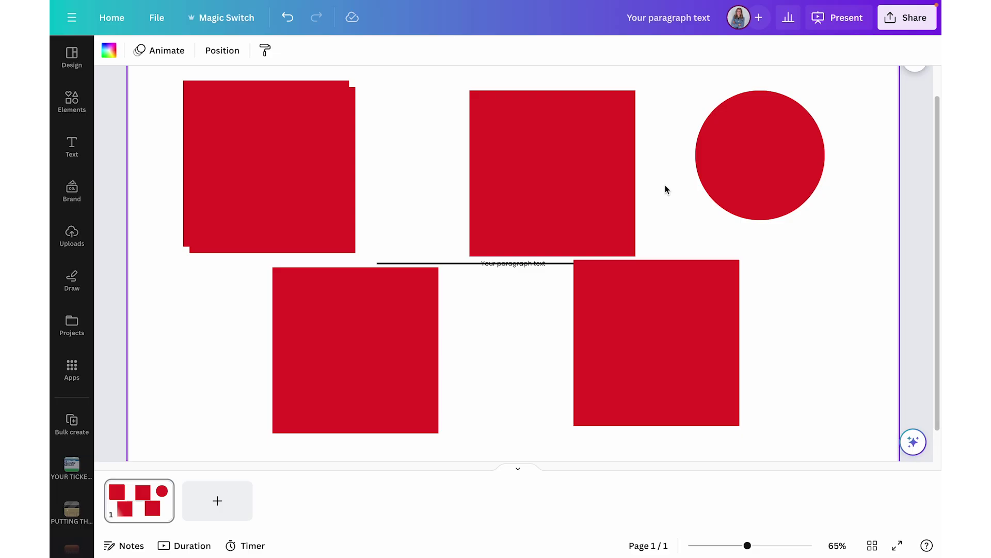
pyautogui.hotkey('ctrl', '-')
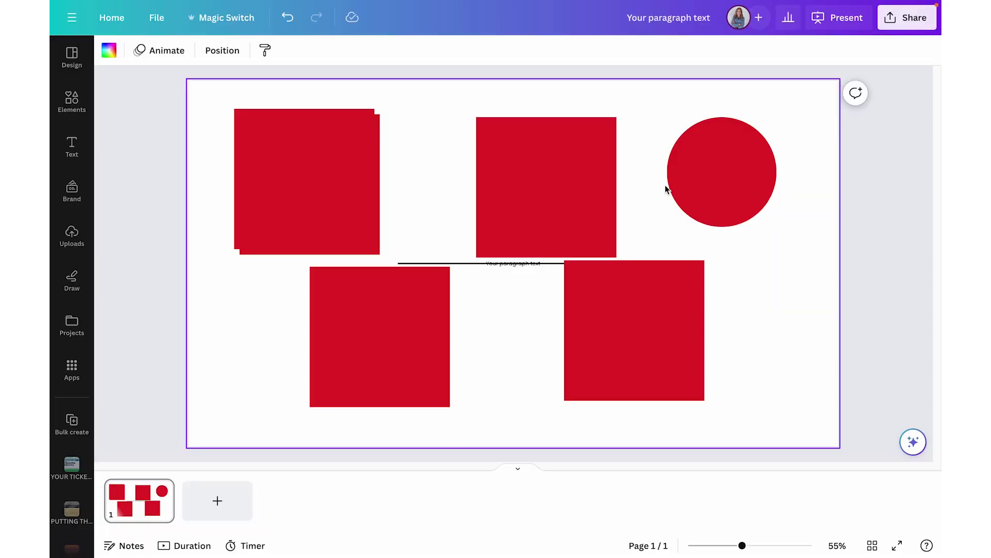
pyautogui.hotkey('ctrl', '+')
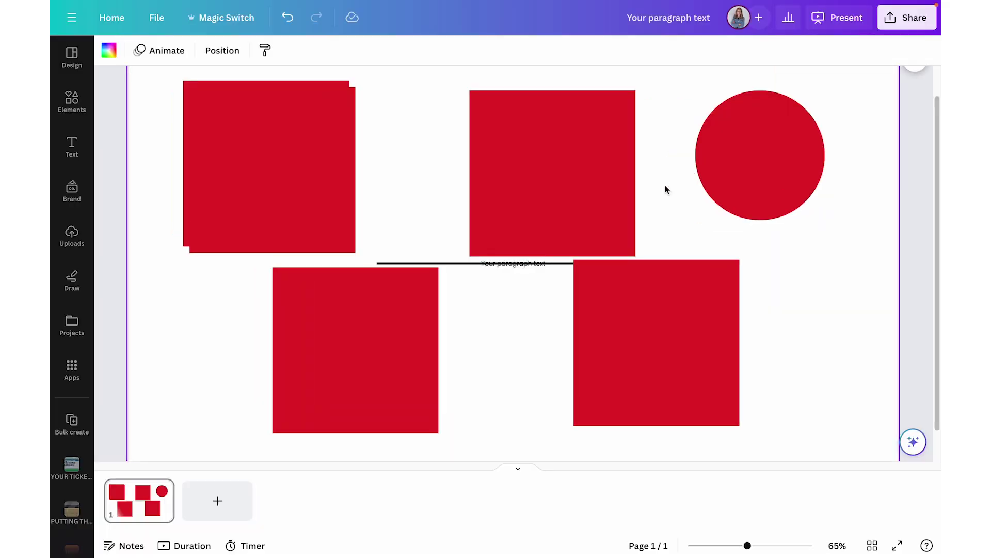
pyautogui.hotkey('ctrl', '-')
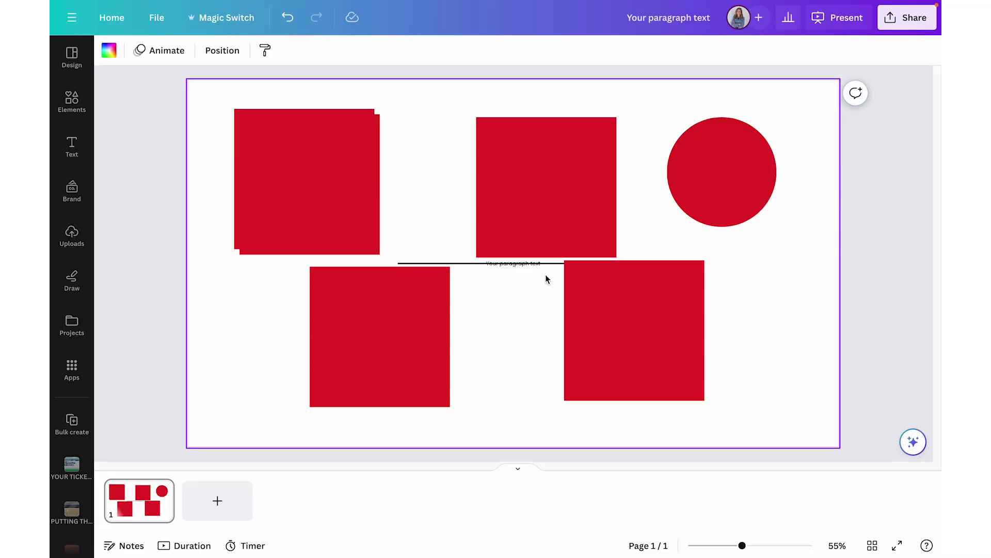
# Step: Widen and scale up the paragraph text box, moving it lower on the page
pyautogui.doubleClick(517, 263)
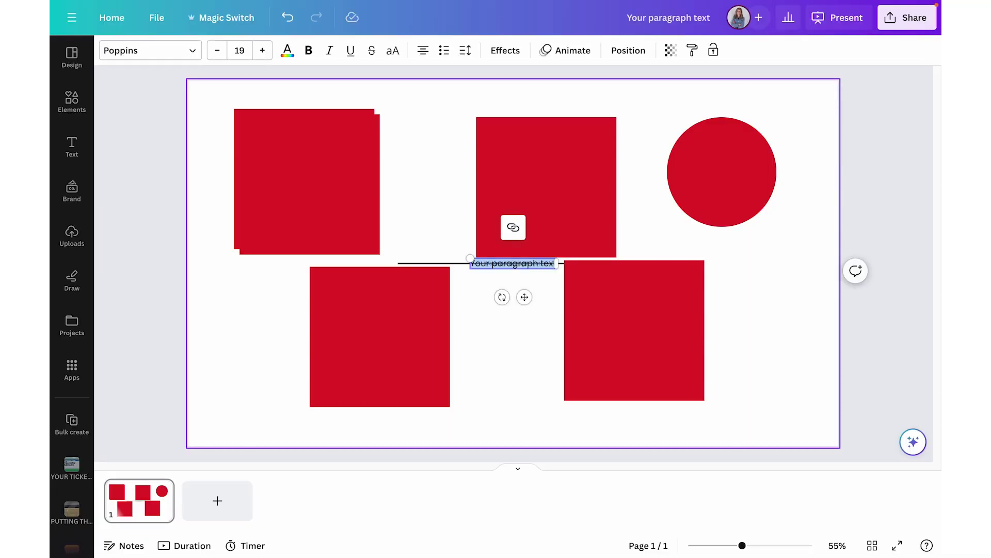
pyautogui.click(558, 263)
pyautogui.moveTo(558, 264); pyautogui.dragTo(652, 263)
pyautogui.moveTo(469, 258); pyautogui.dragTo(383, 167)
pyautogui.moveTo(531, 296); pyautogui.dragTo(532, 394)
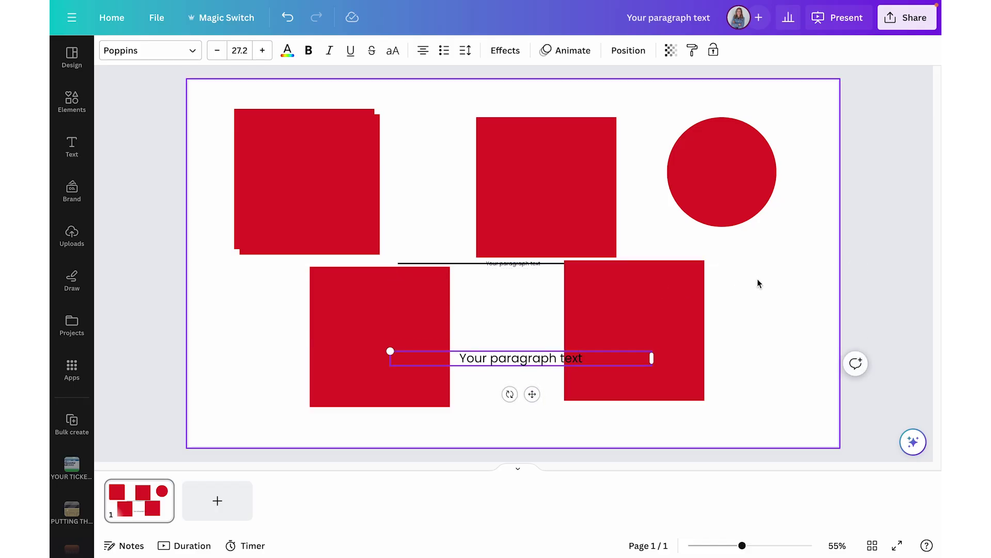
# Step: Delete all the red shapes and the line, then centre the text on the page
pyautogui.moveTo(784, 285); pyautogui.dragTo(305, 146)
pyautogui.press('Delete')
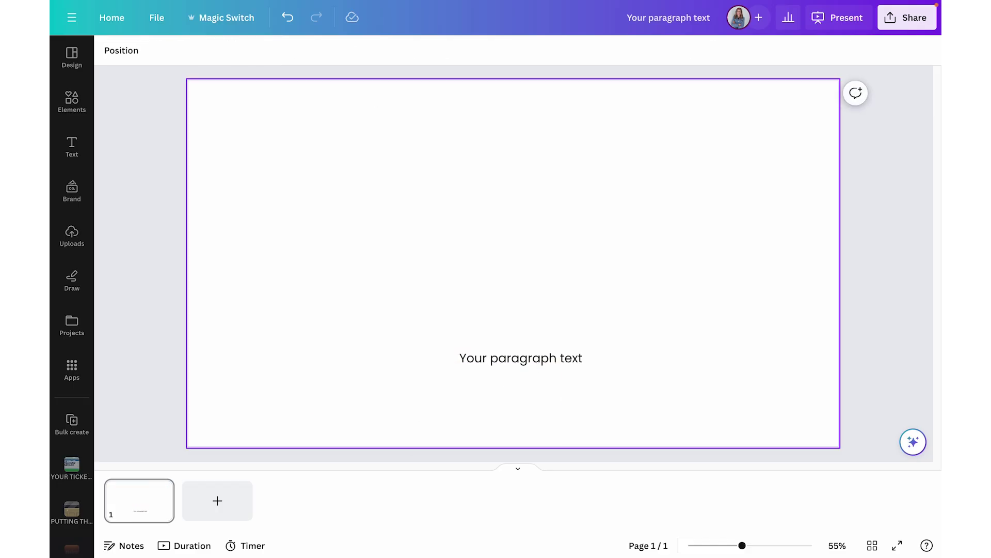
pyautogui.moveTo(503, 363); pyautogui.dragTo(491, 264)
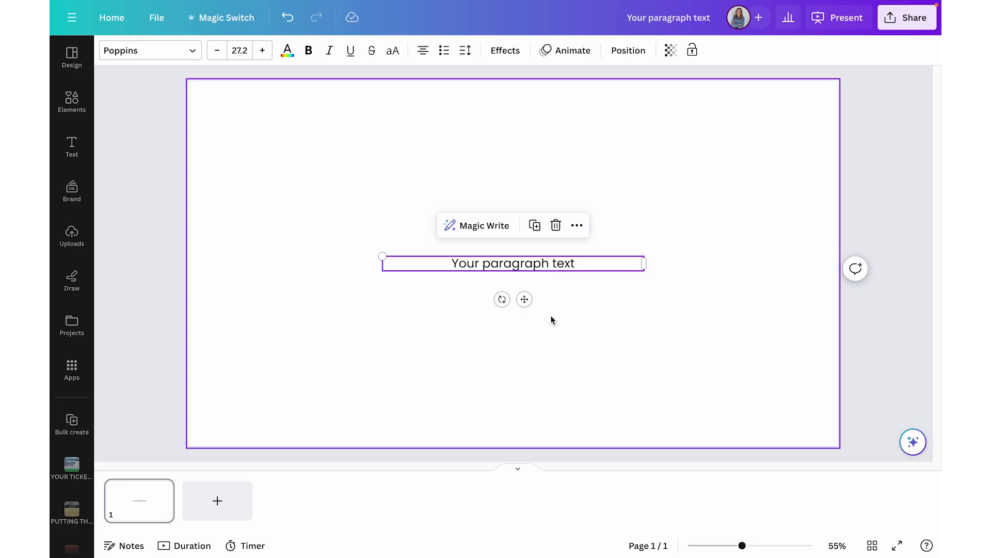
# Step: Try left, centre and right alignment and uppercase on the paragraph, ending centre-aligned
pyautogui.hotkey('ctrl', 'shift', 'l')
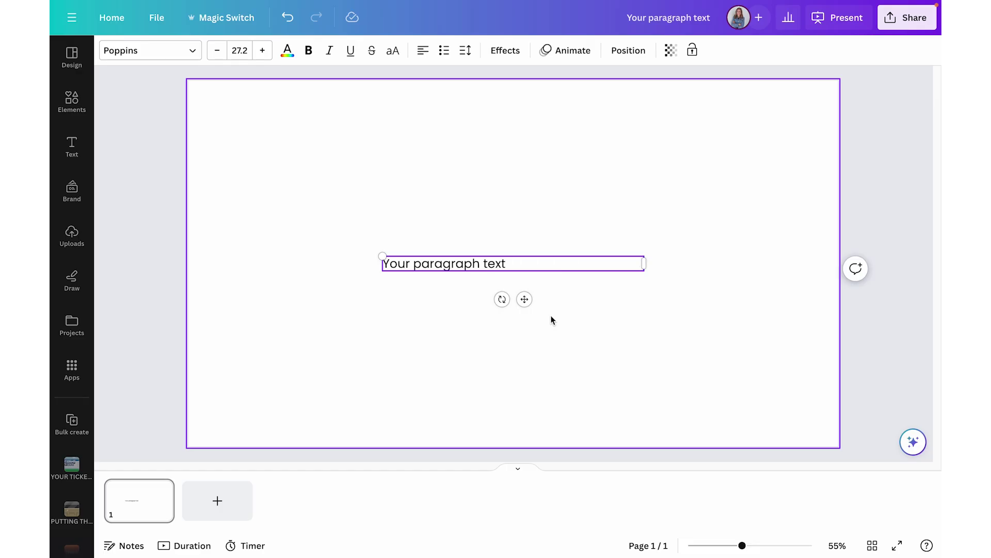
pyautogui.hotkey('ctrl', 'shift', 'c')
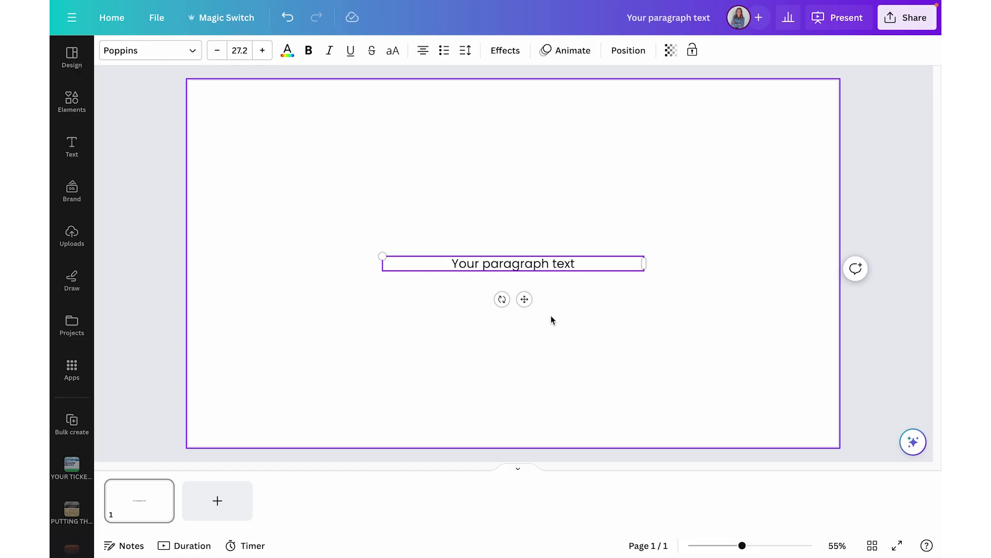
pyautogui.hotkey('ctrl', 'shift', 'r')
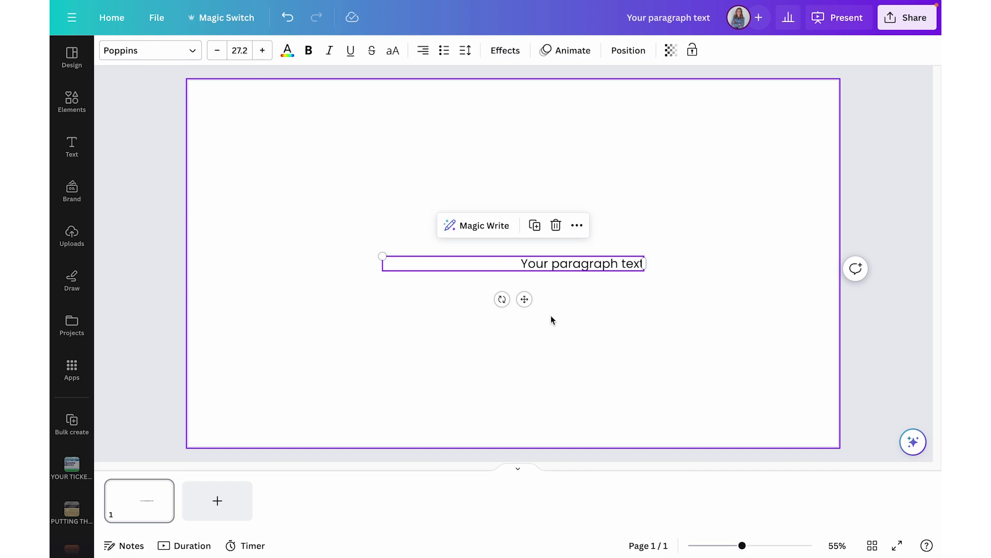
pyautogui.hotkey('ctrl', 'shift', 'k')
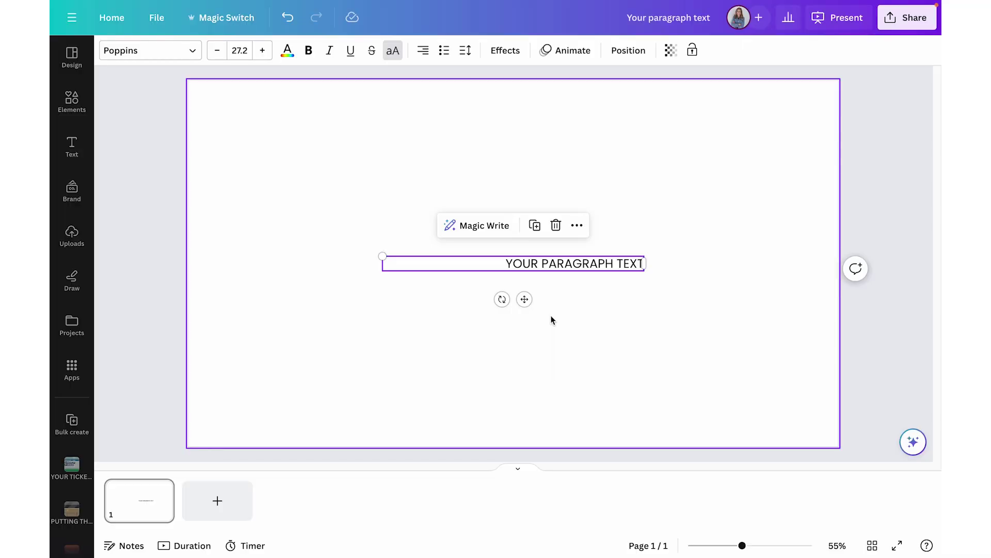
pyautogui.hotkey('ctrl', 'shift', 'c')
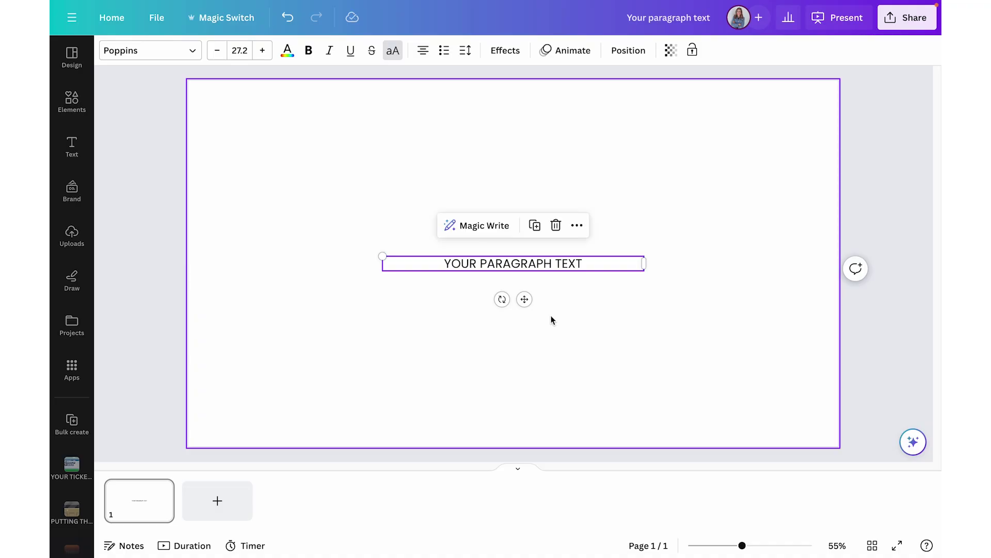
# Step: Change the paragraph font to Cubao Narrow and set its size to 40
pyautogui.click(193, 52)
pyautogui.click(193, 254)
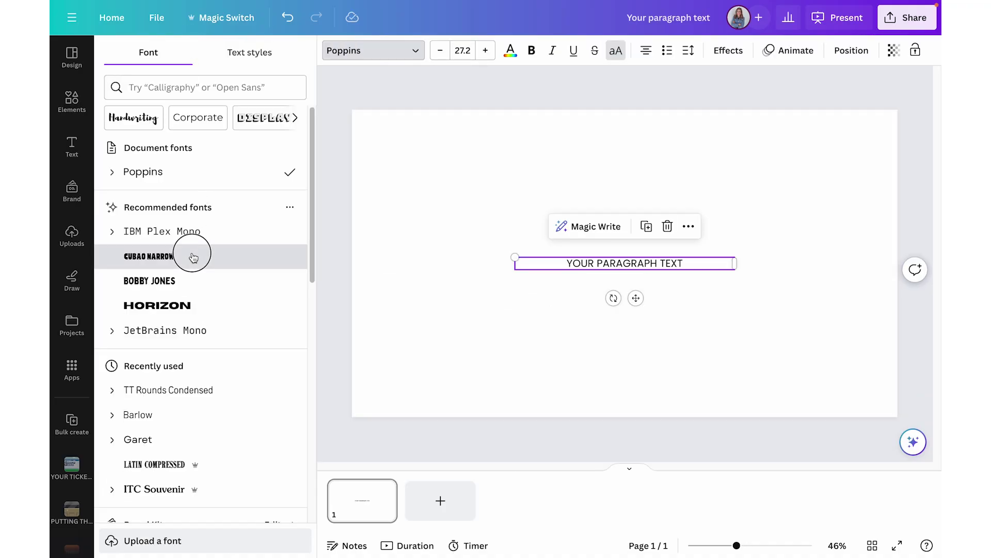
pyautogui.click(467, 50)
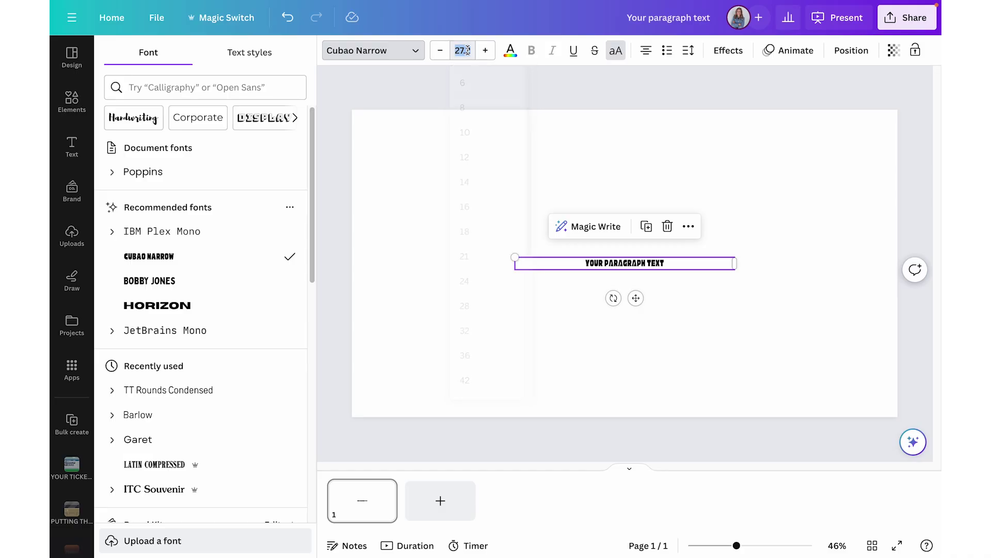
pyautogui.write('40')
pyautogui.press('Return')
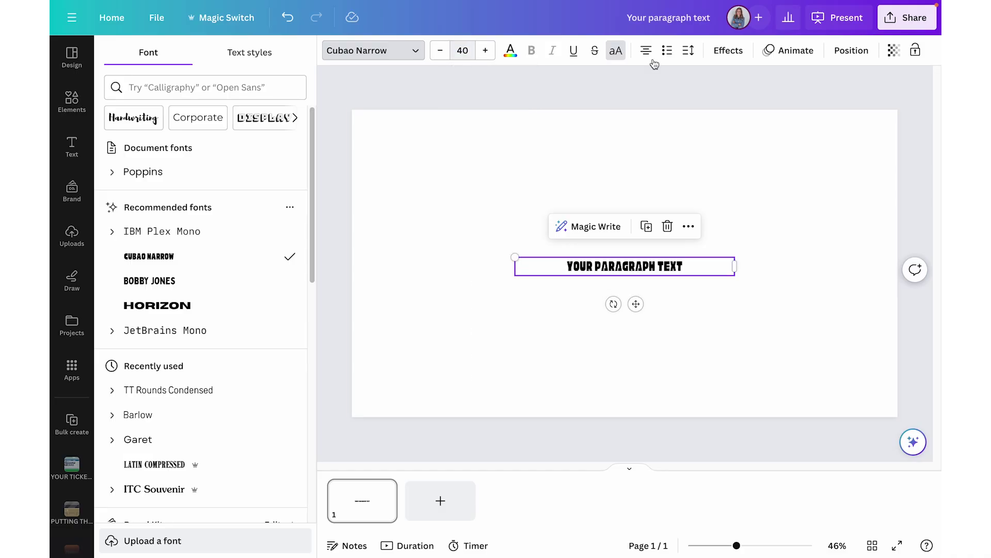
pyautogui.click(752, 281)
# Step: Add a heading and drag it above the paragraph text
pyautogui.click(71, 146)
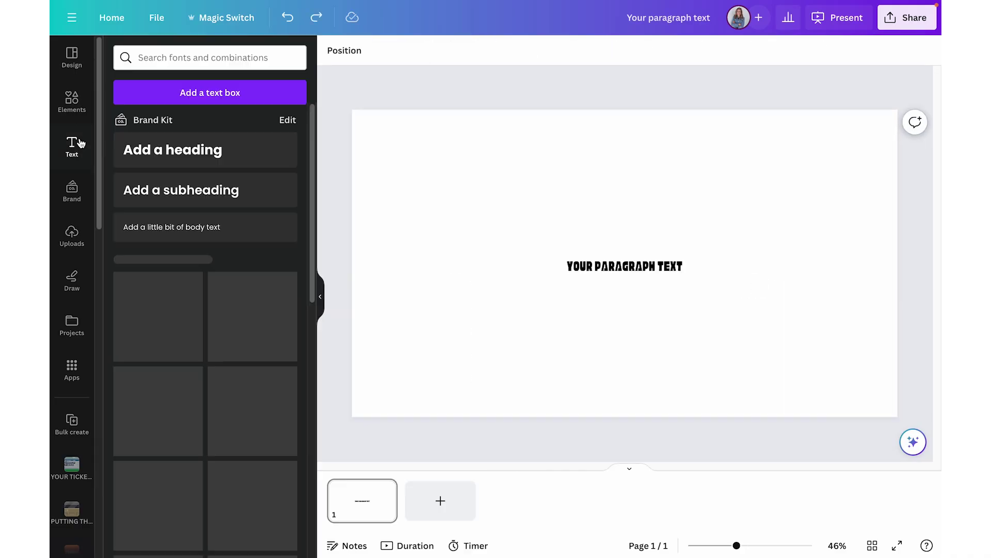
pyautogui.click(252, 158)
pyautogui.moveTo(635, 300); pyautogui.dragTo(636, 237)
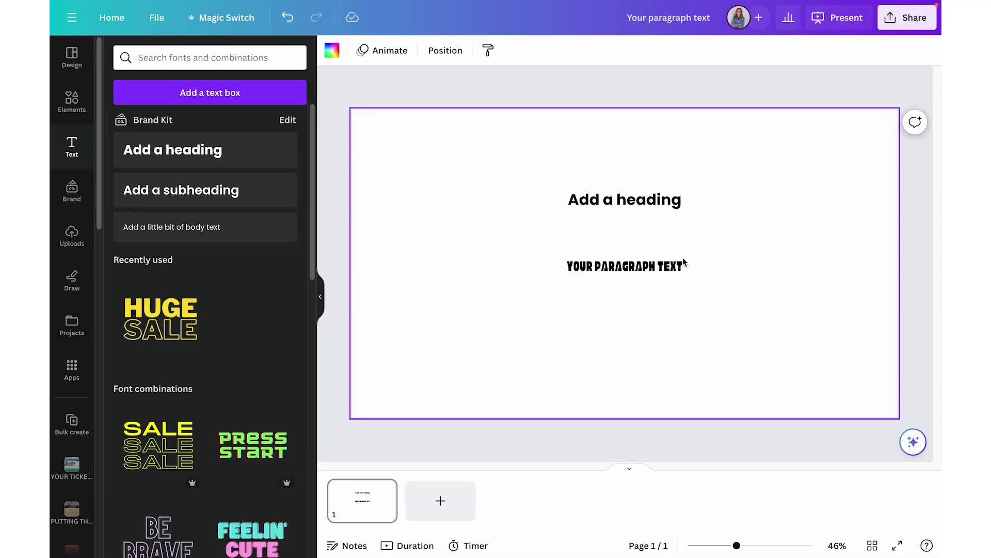
# Step: Copy the paragraph's style and paste it onto the heading with Ctrl+Alt+V
pyautogui.click(703, 267)
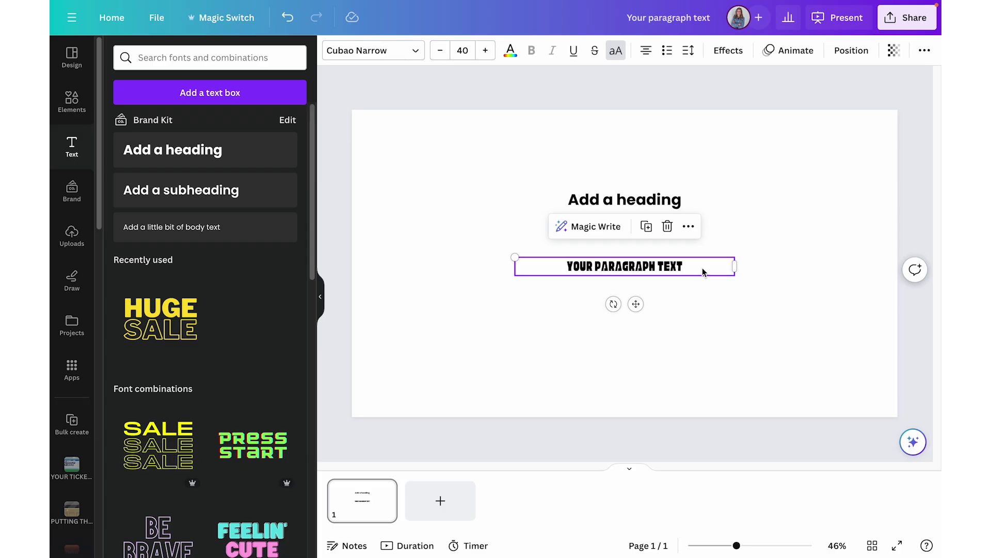
pyautogui.click(702, 268)
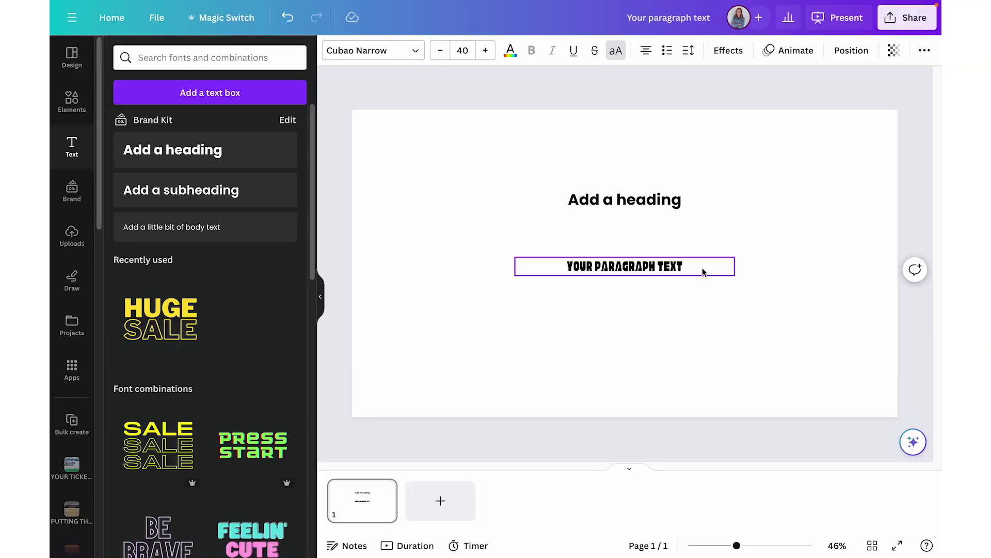
pyautogui.click(674, 200)
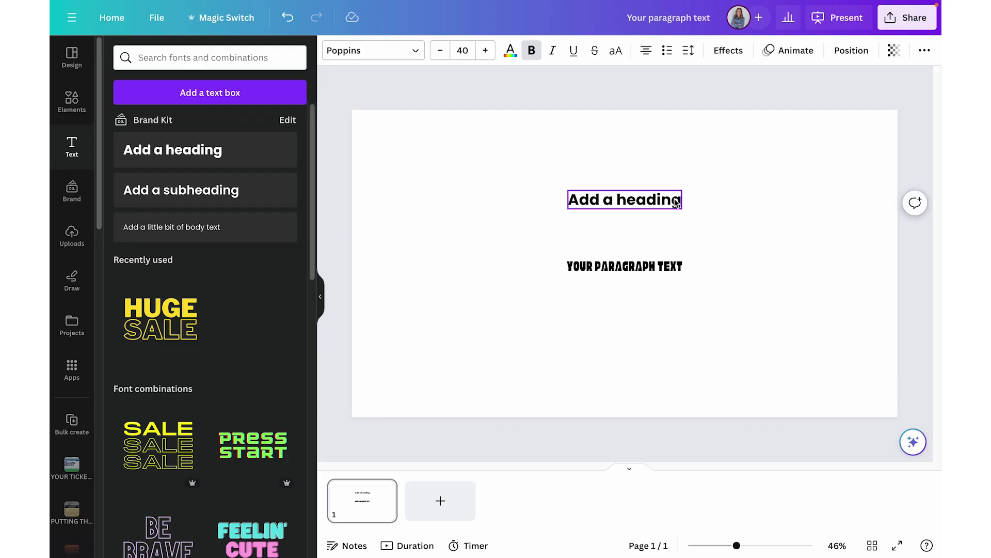
pyautogui.hotkey('ctrl', 'alt', 'v')
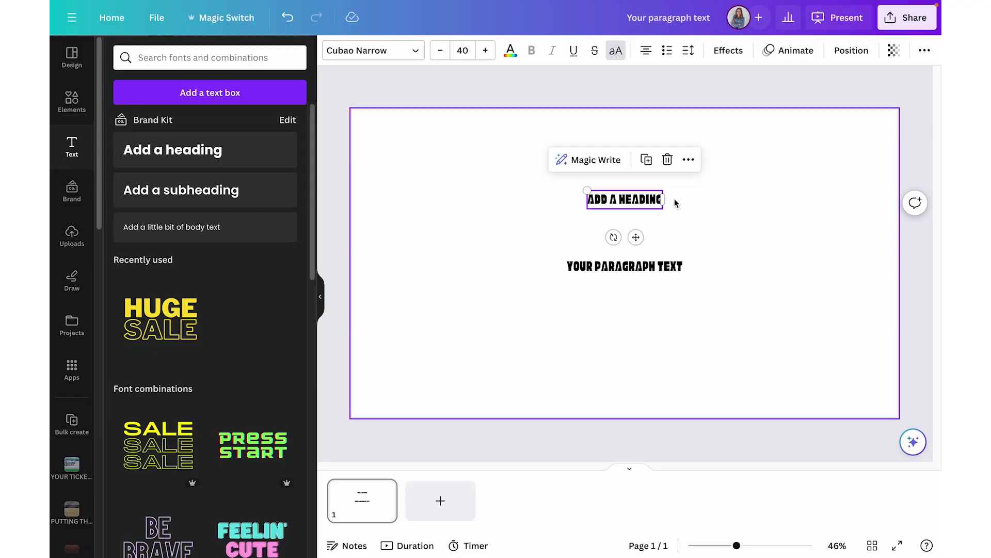
pyautogui.click(776, 197)
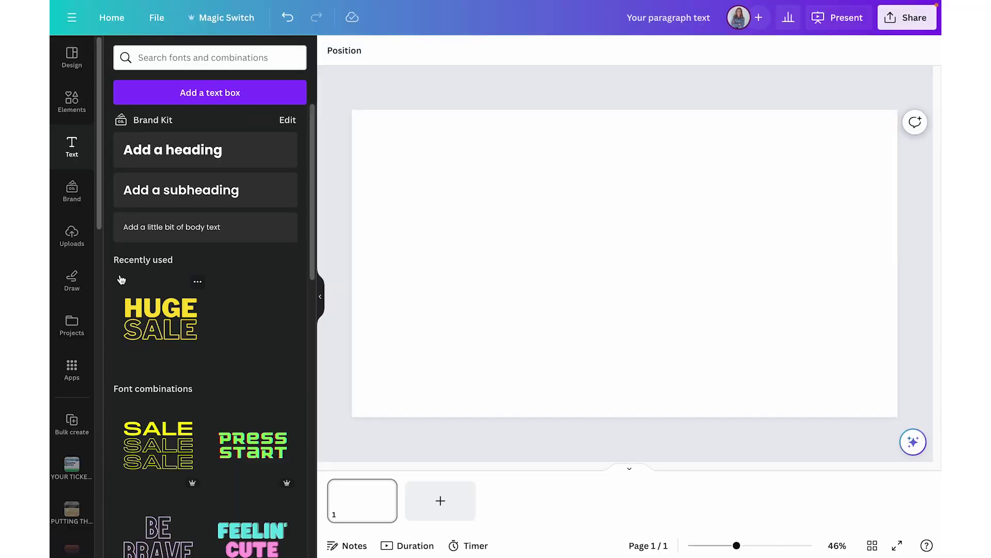
# Step: Show the Uploads library with its three uploaded images
pyautogui.click(73, 236)
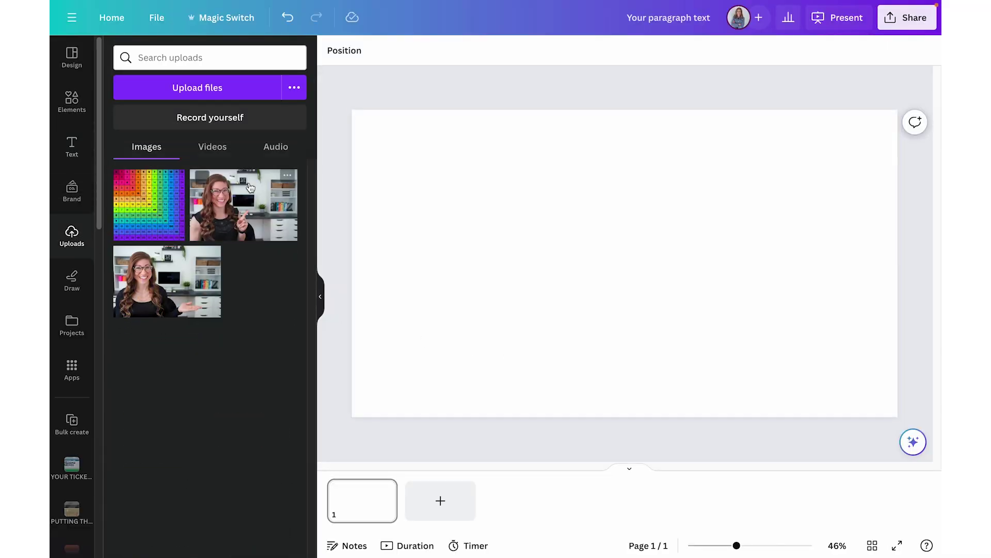
# Step: Add the uploaded photo of the pointing woman and remove its background with BG Remover
pyautogui.click(239, 208)
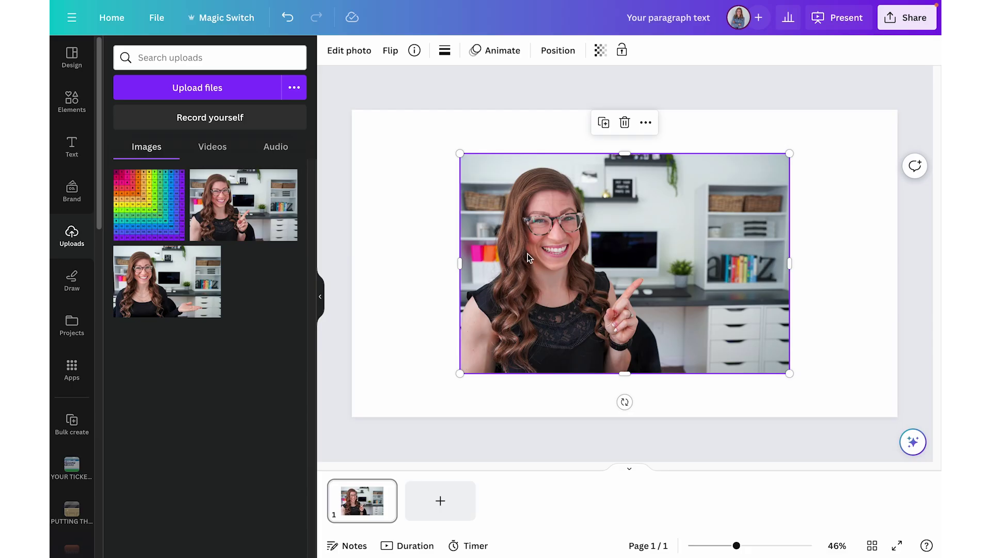
pyautogui.click(349, 54)
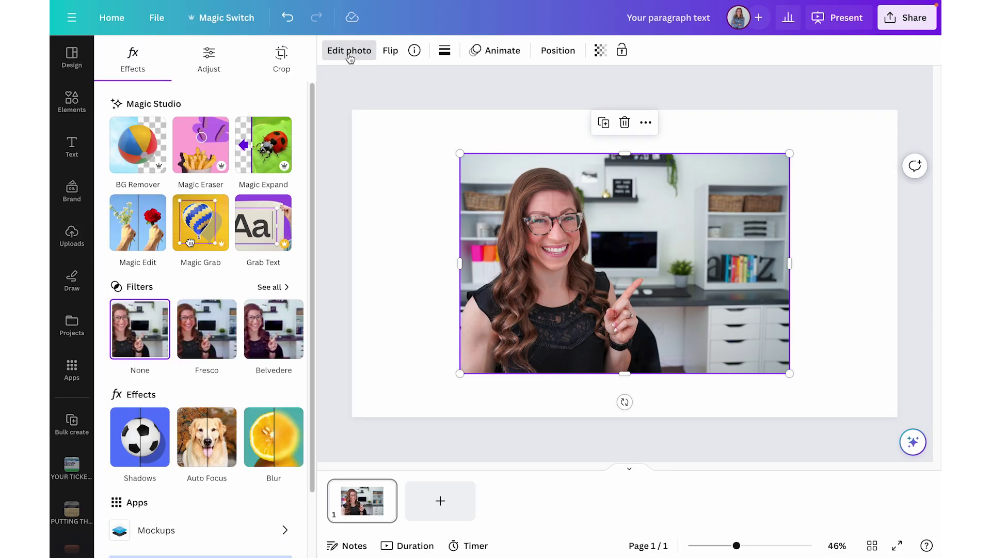
pyautogui.click(145, 143)
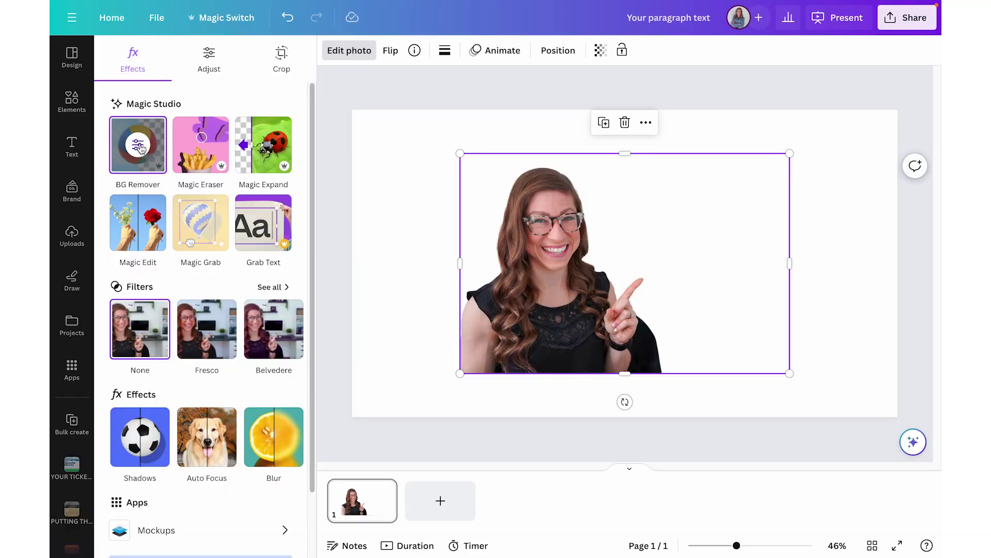
# Step: Compare the cutout with the original image, then shift the photo toward the lower left
pyautogui.click(139, 148)
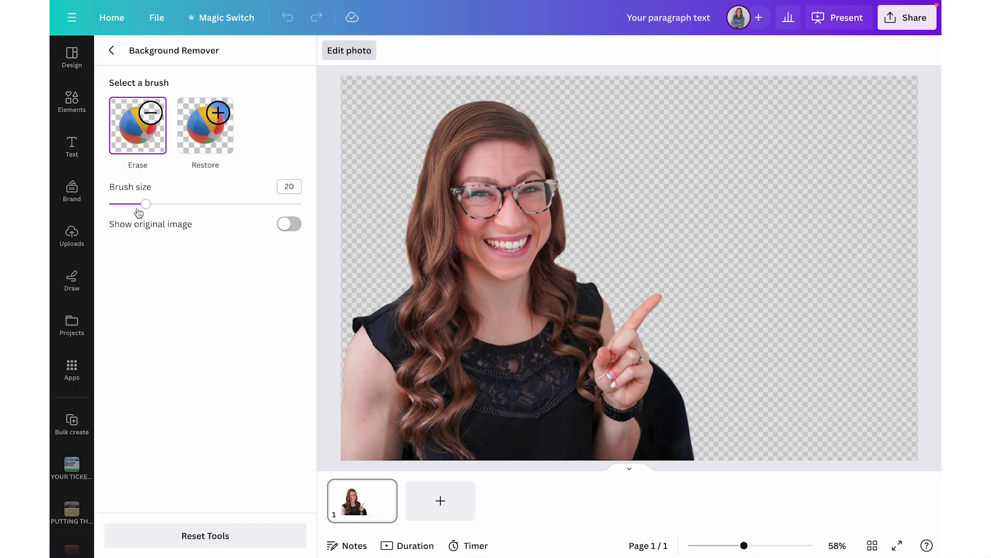
pyautogui.click(287, 227)
pyautogui.click(287, 227)
pyautogui.click(111, 51)
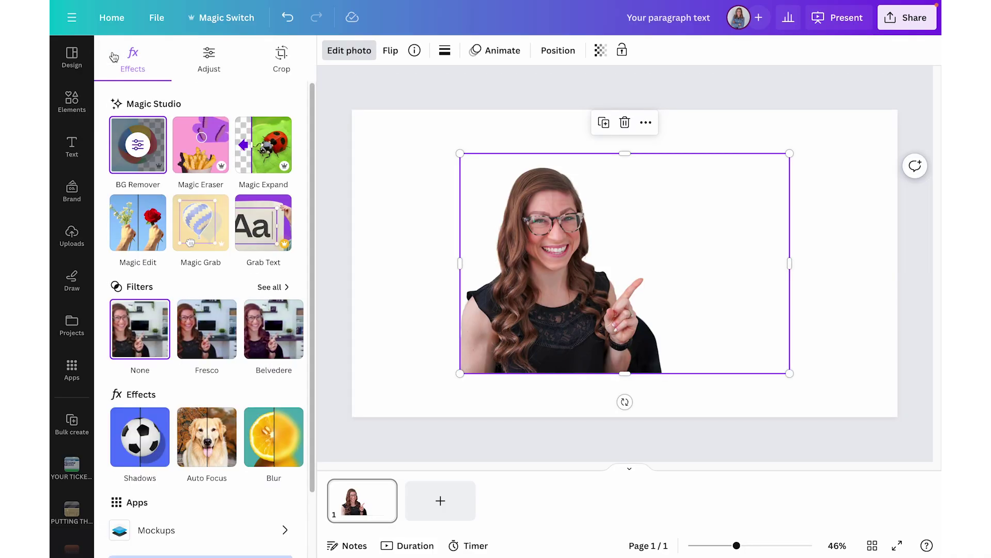
pyautogui.click(868, 312)
pyautogui.moveTo(544, 290); pyautogui.dragTo(436, 335)
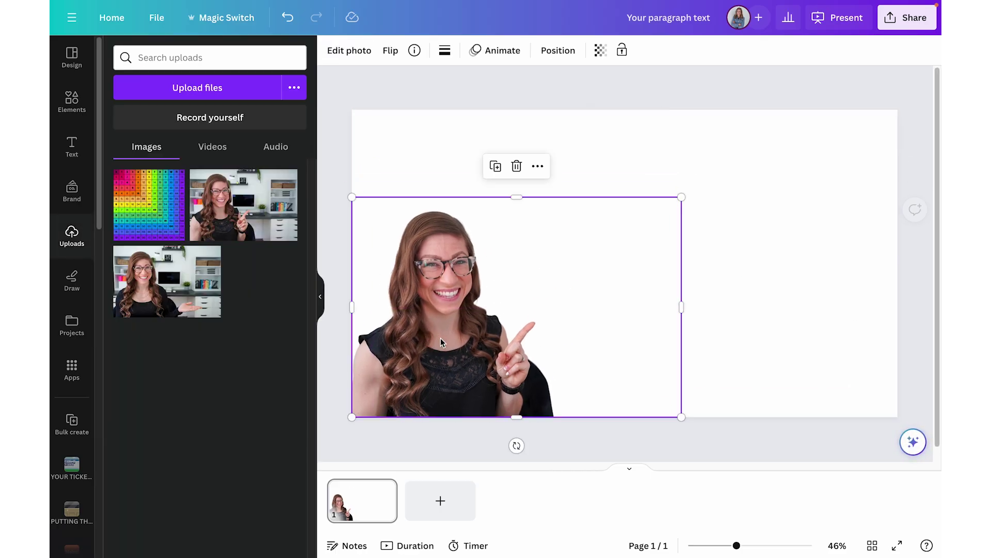
# Step: Set the page background to pink from Bright Colors
pyautogui.click(405, 175)
pyautogui.click(333, 54)
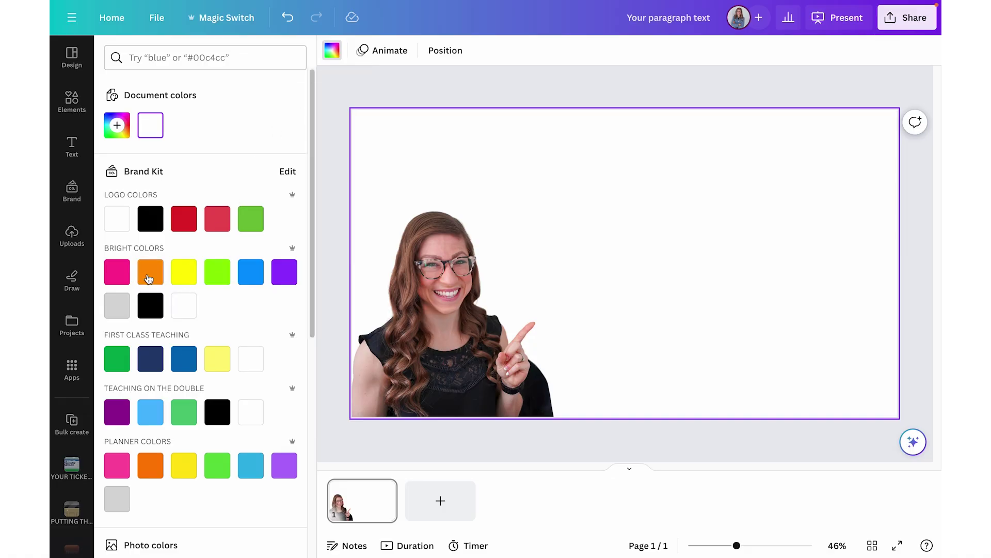
pyautogui.click(119, 276)
# Step: Enlarge the cutout photo so it fills most of the slide
pyautogui.click(516, 408)
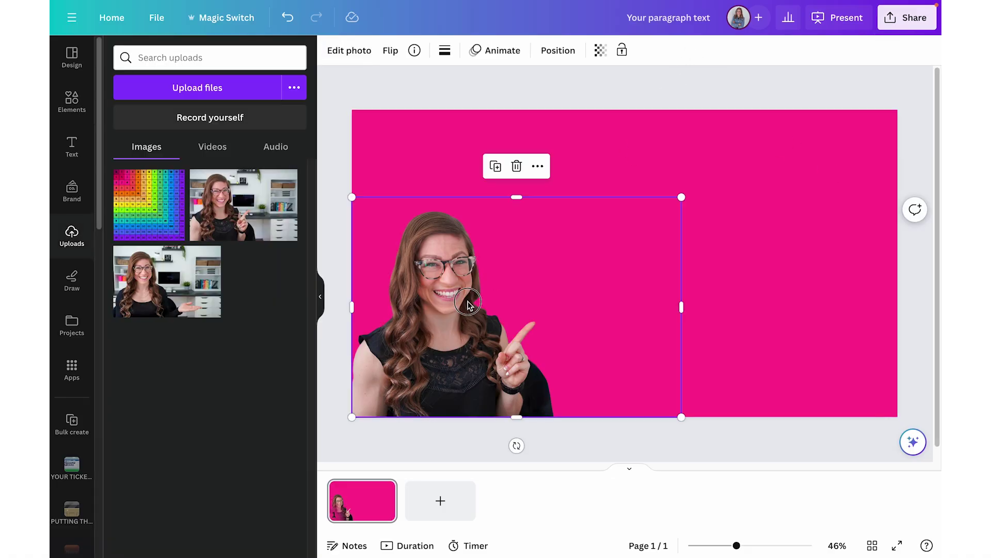
pyautogui.moveTo(682, 198); pyautogui.dragTo(809, 102)
pyautogui.click(768, 86)
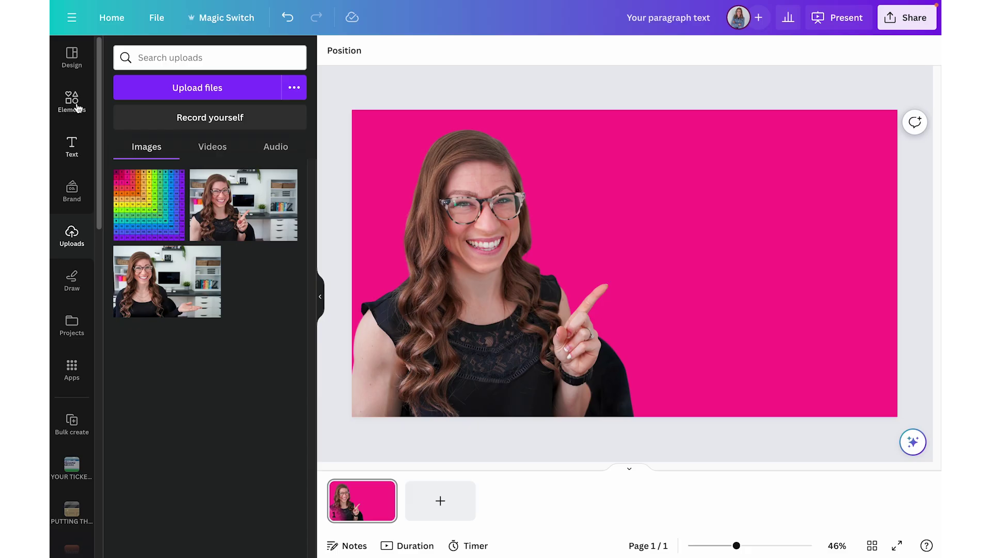
# Step: Search Elements for 'tiger' and add the 15.0s tiger video clip to the page
pyautogui.click(78, 105)
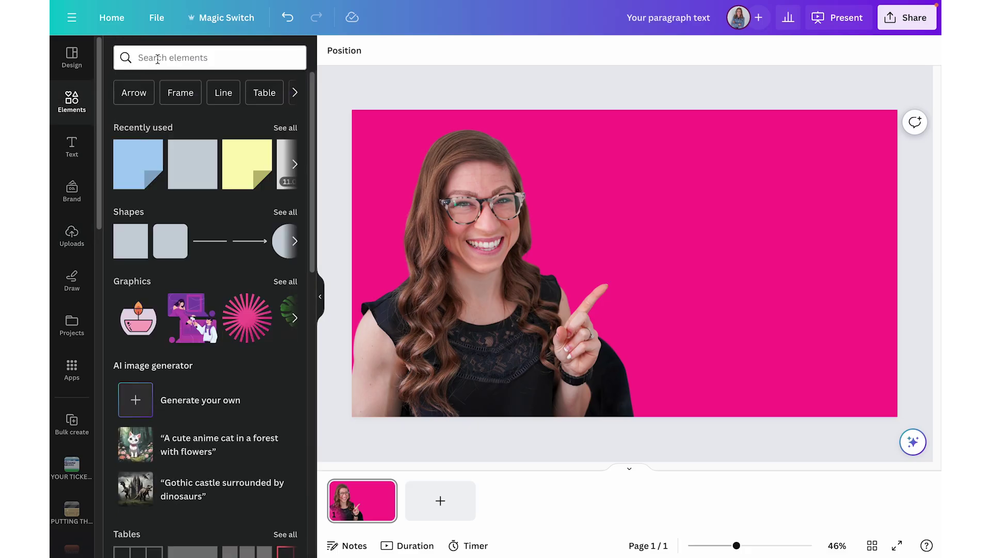
pyautogui.click(158, 58)
pyautogui.write('tiger')
pyautogui.press('Return')
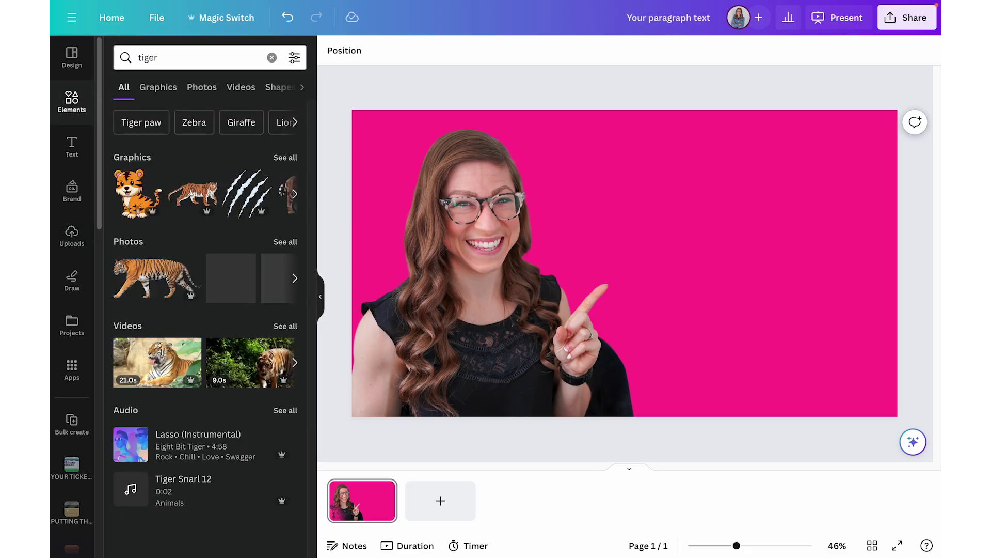
pyautogui.click(251, 91)
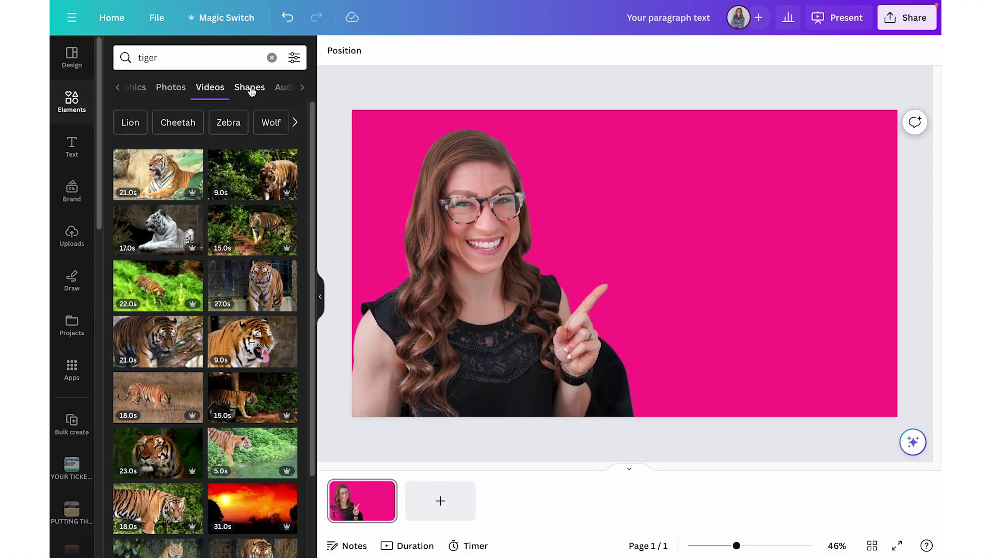
pyautogui.click(235, 244)
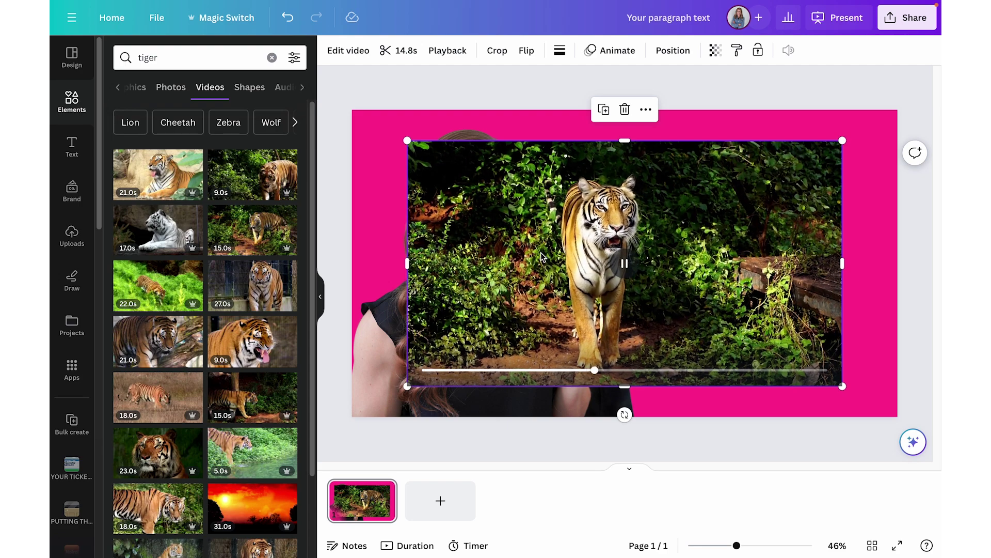
# Step: Remove the tiger video's background and stretch it to the page's top-right and bottom-left corners
pyautogui.click(335, 51)
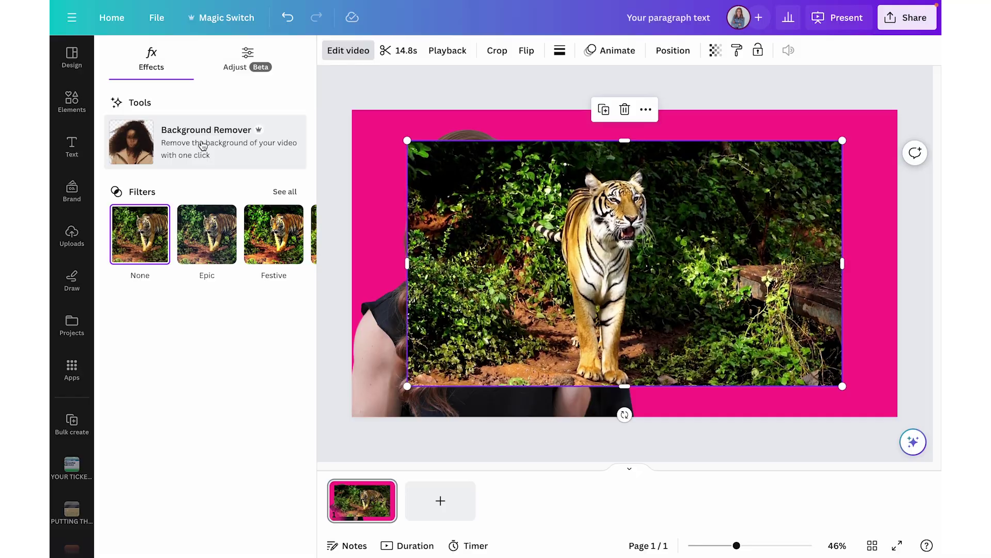
pyautogui.click(204, 145)
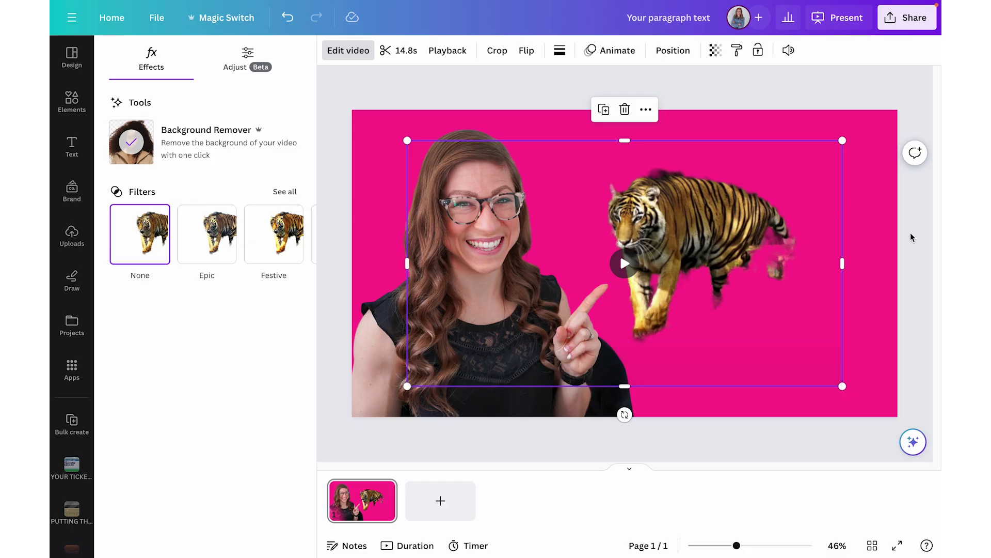
pyautogui.click(890, 255)
pyautogui.click(839, 147)
pyautogui.moveTo(841, 139); pyautogui.dragTo(897, 110)
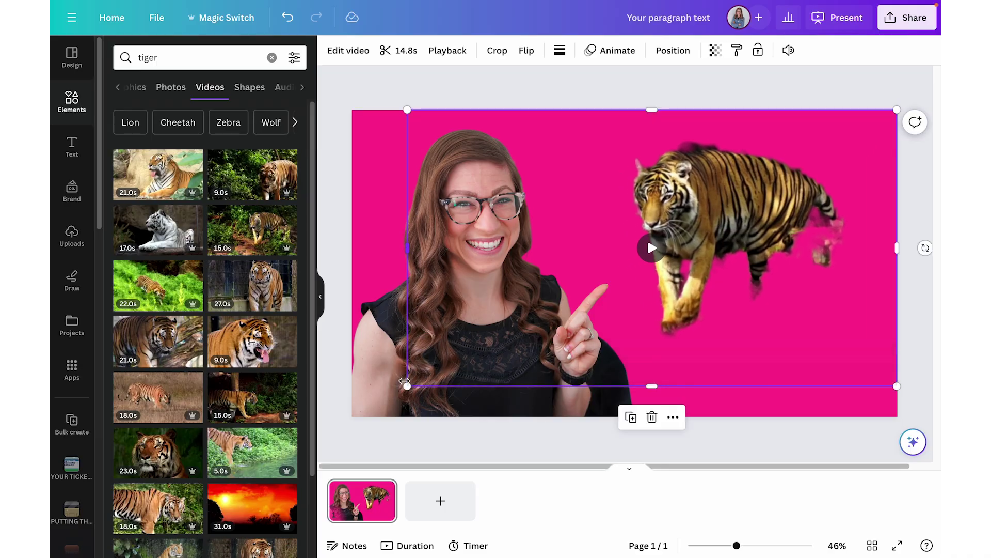
pyautogui.moveTo(393, 390); pyautogui.dragTo(353, 416)
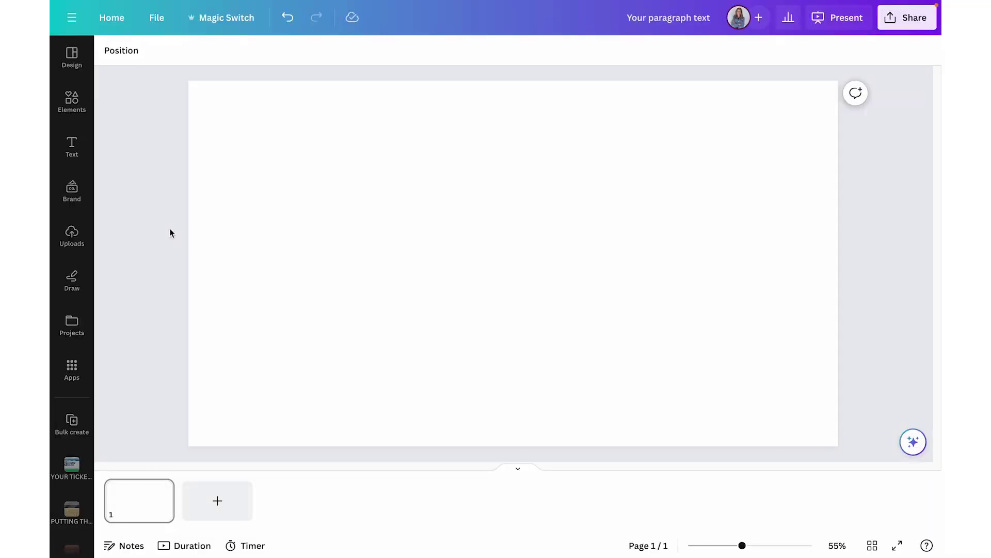
# Step: Add a square, widen it into a rectangle and colour it pink
pyautogui.press('r')
pyautogui.moveTo(458, 264); pyautogui.dragTo(373, 264)
pyautogui.click(170, 50)
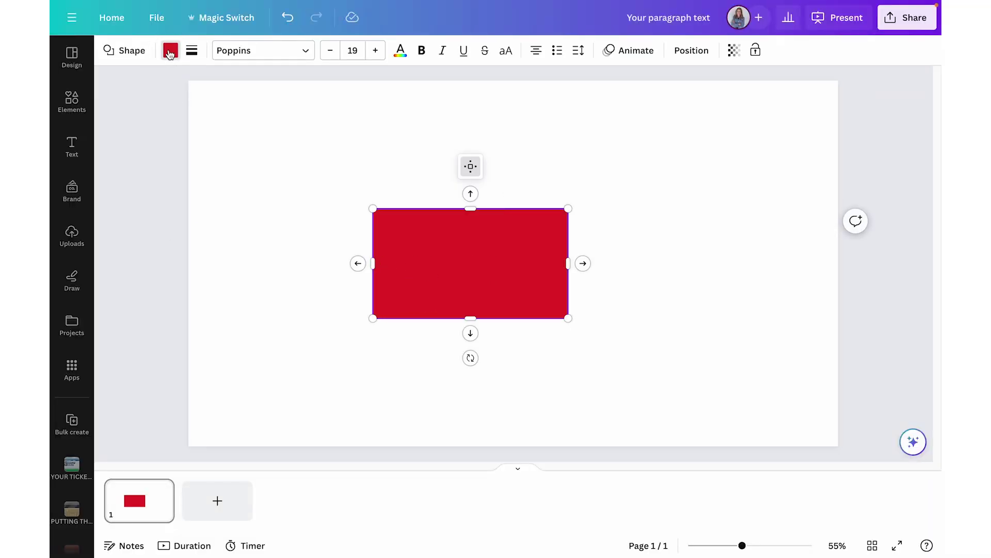
pyautogui.click(118, 272)
pyautogui.click(461, 189)
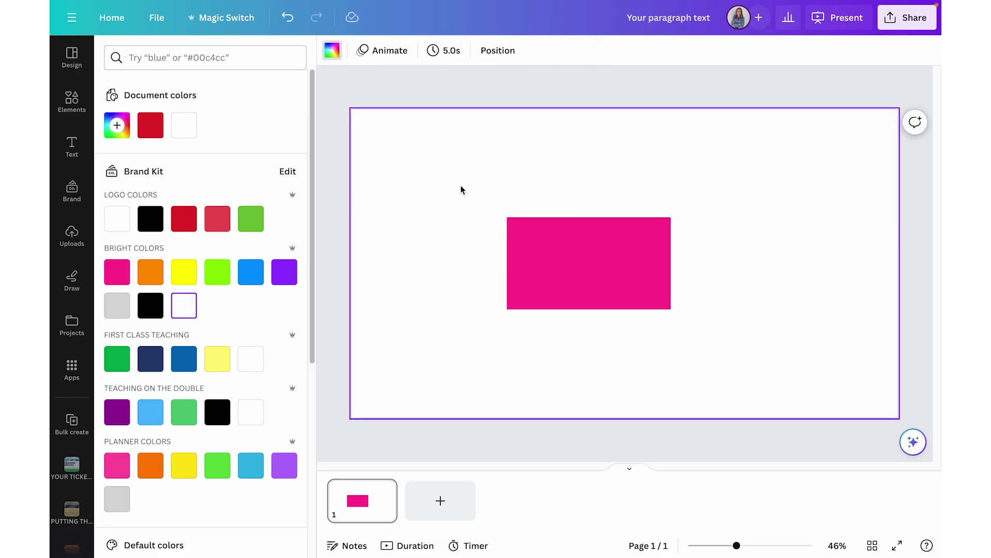
# Step: Add a circle beside the rectangle, colour it orange and enlarge it
pyautogui.press('r')
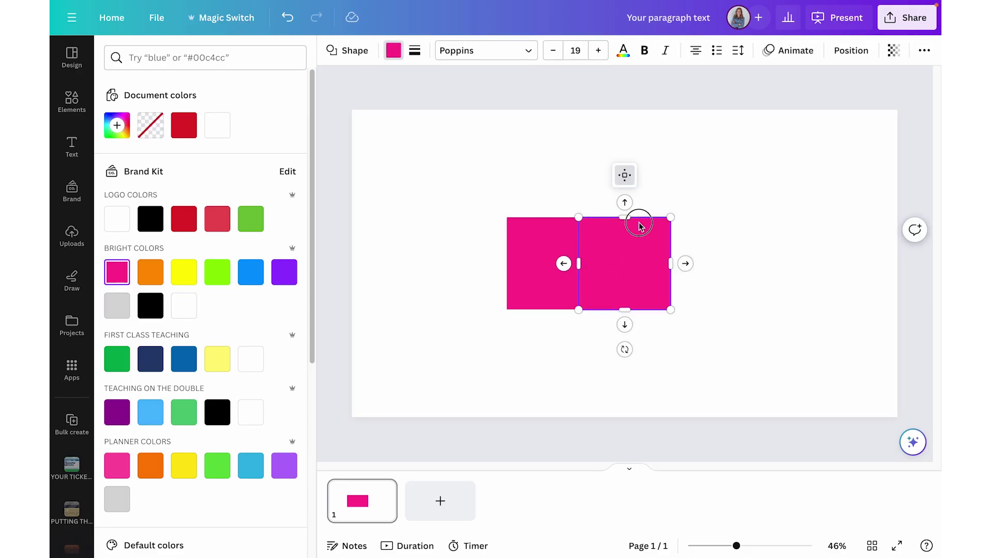
pyautogui.click(688, 317)
pyautogui.moveTo(625, 272); pyautogui.dragTo(717, 217)
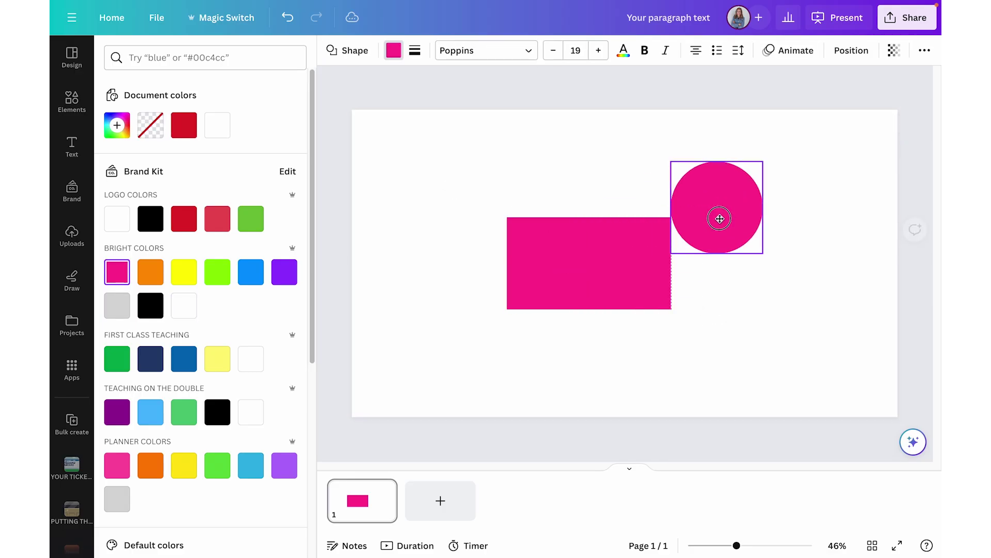
pyautogui.click(148, 279)
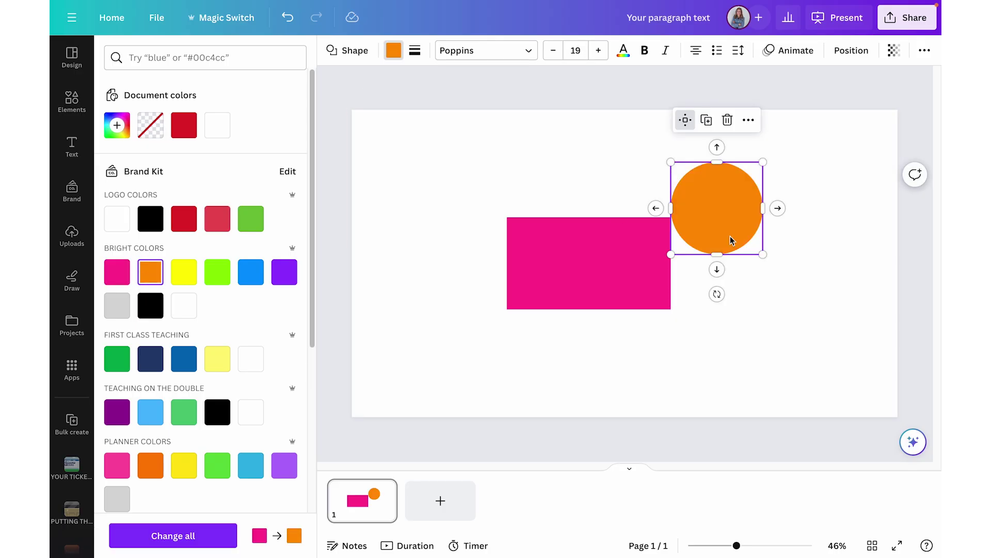
pyautogui.moveTo(671, 254); pyautogui.dragTo(641, 281)
pyautogui.click(786, 339)
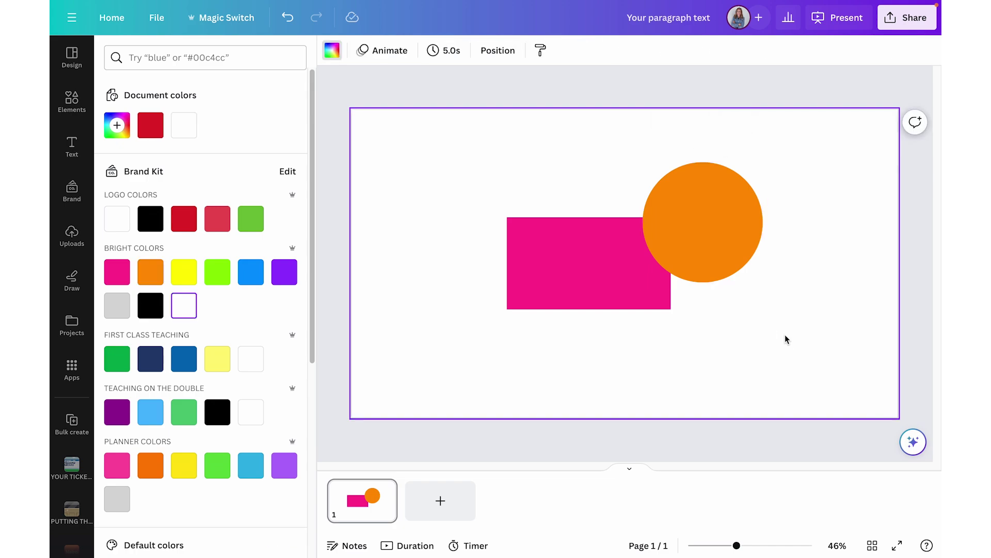
# Step: Add a text box reading 'EXAMPLE TEXT' at size 54.5, placed lower inside the rectangle
pyautogui.press('t')
pyautogui.doubleClick(513, 262)
pyautogui.press('BackSpace')
pyautogui.write('EXAMPLE TEXT')
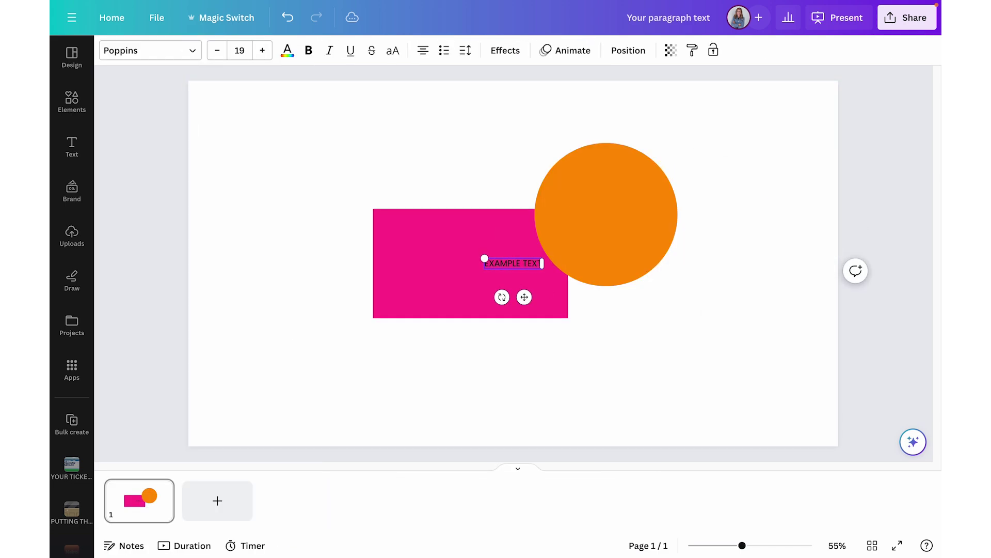
pyautogui.moveTo(484, 258); pyautogui.dragTo(390, 160)
pyautogui.click(533, 280)
pyautogui.moveTo(505, 254); pyautogui.dragTo(509, 286)
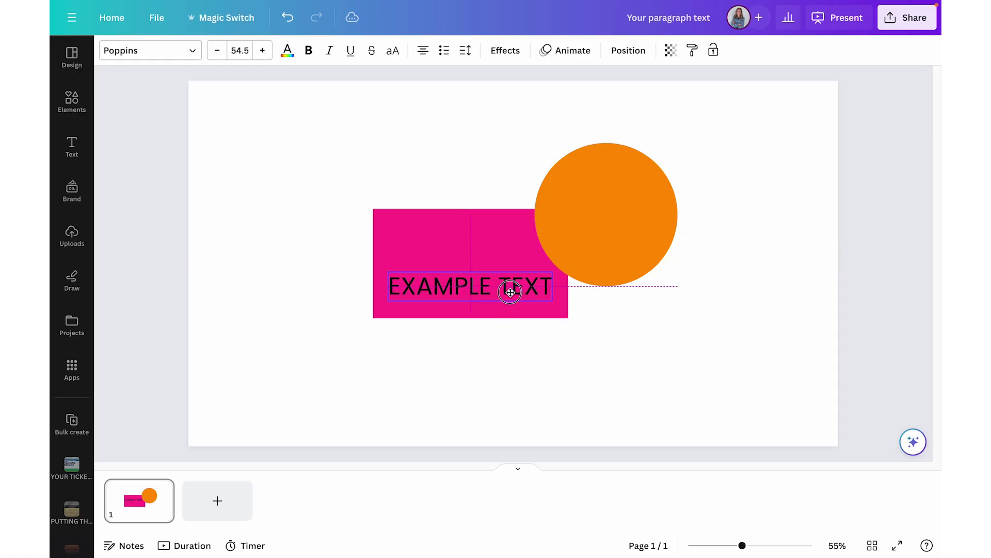
pyautogui.click(663, 359)
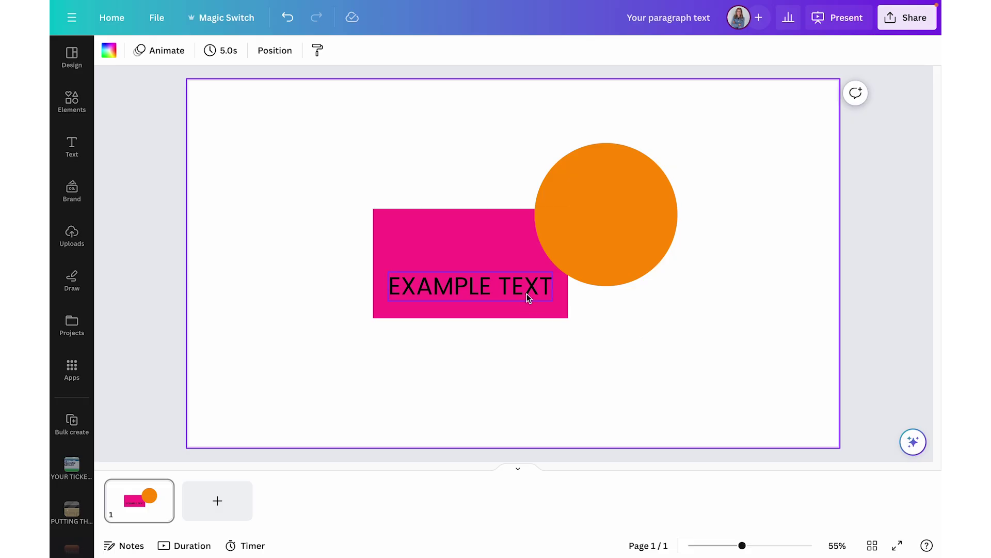
# Step: Recolour the hidden circle yellow, enlarge it and move it over the rectangle
pyautogui.doubleClick(511, 243)
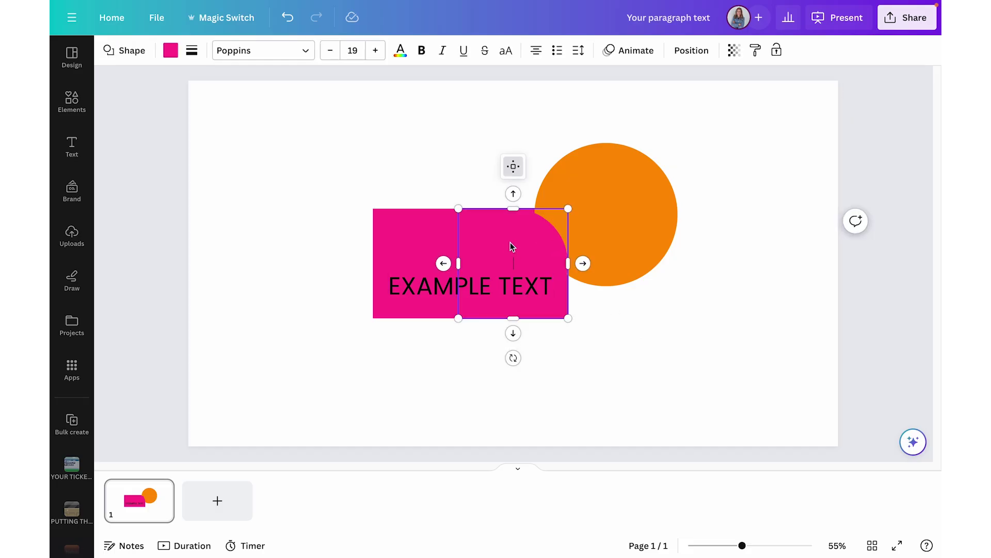
pyautogui.click(170, 50)
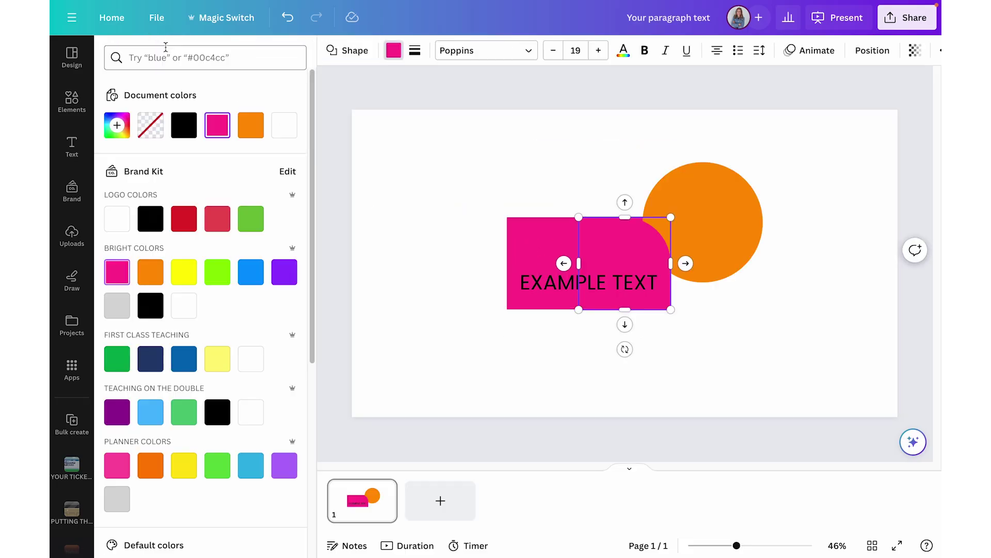
pyautogui.click(184, 272)
pyautogui.moveTo(579, 217); pyautogui.dragTo(407, 102)
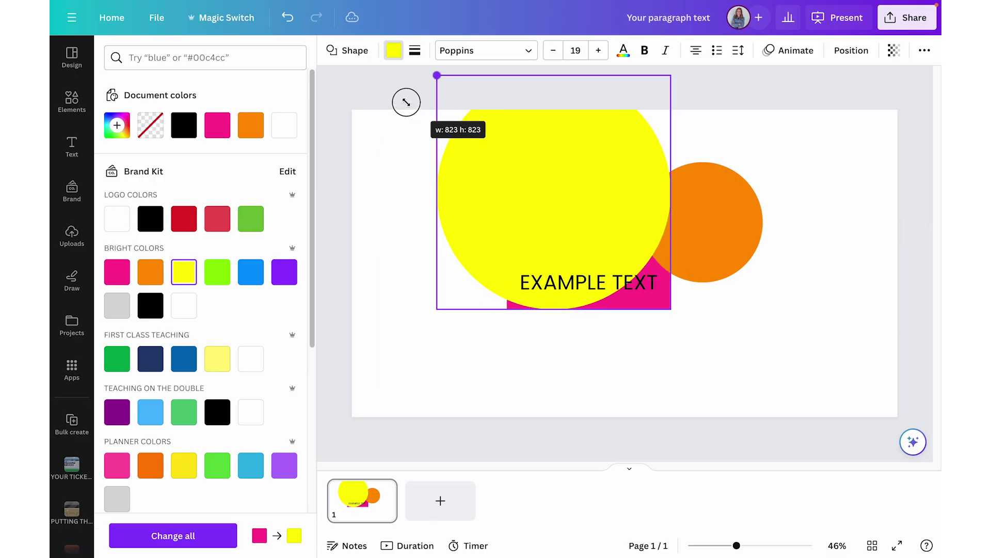
pyautogui.moveTo(586, 185); pyautogui.dragTo(608, 236)
pyautogui.click(785, 364)
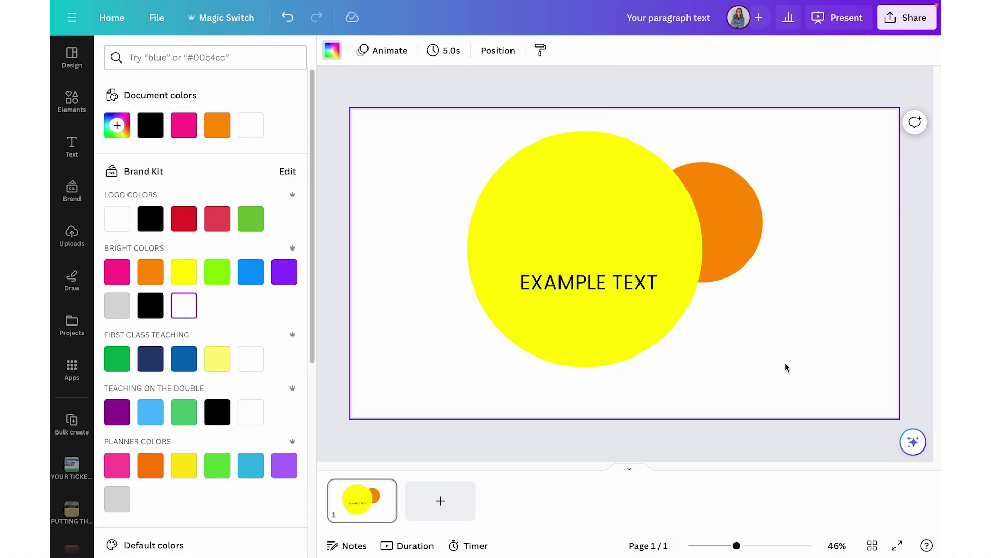
# Step: Select the rectangle hidden beneath the yellow circle and fill it purple
pyautogui.moveTo(440, 237); pyautogui.dragTo(610, 245)
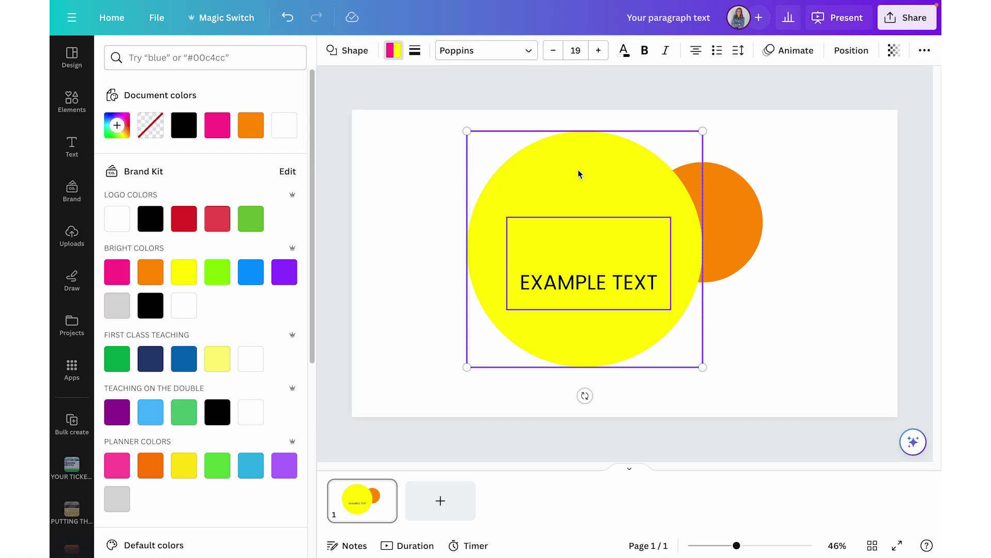
pyautogui.press('Tab')
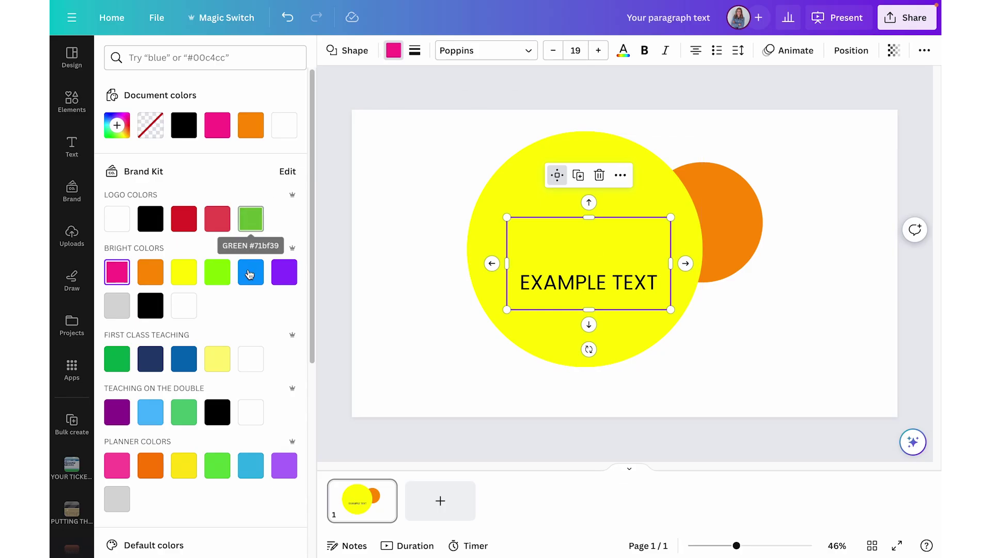
pyautogui.click(219, 278)
pyautogui.click(251, 275)
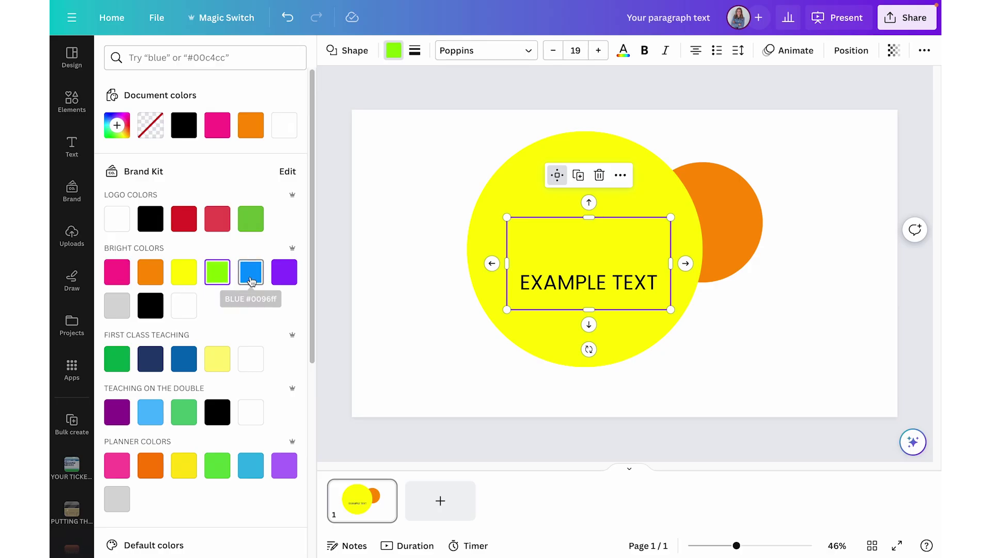
pyautogui.click(286, 276)
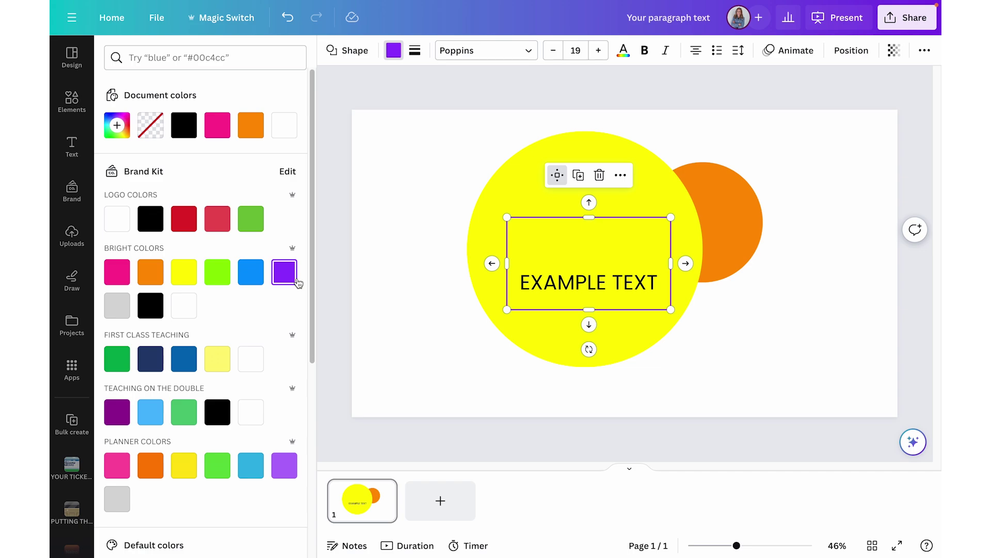
pyautogui.click(852, 51)
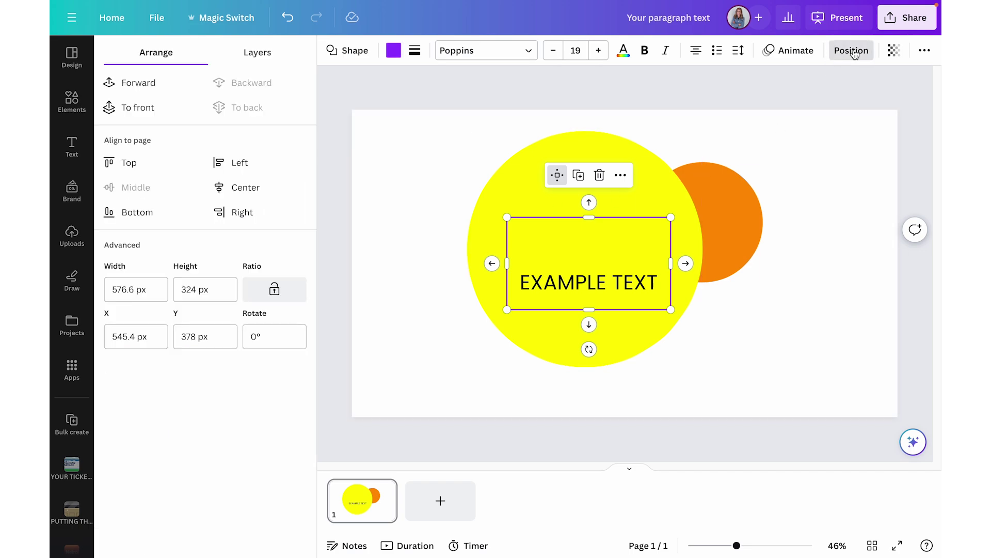
# Step: Bring the purple rectangle to the front, then show the Position Layers list
pyautogui.click(138, 106)
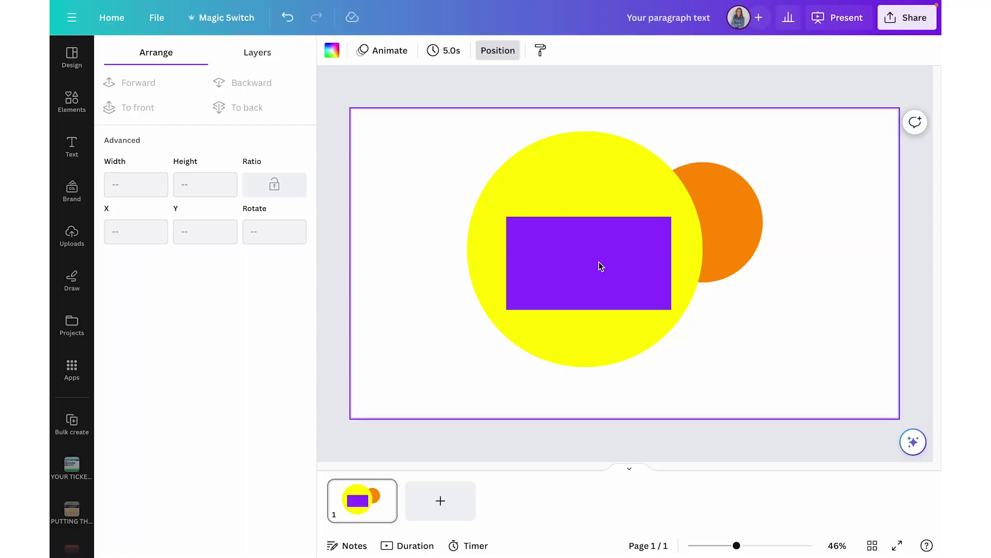
pyautogui.click(599, 264)
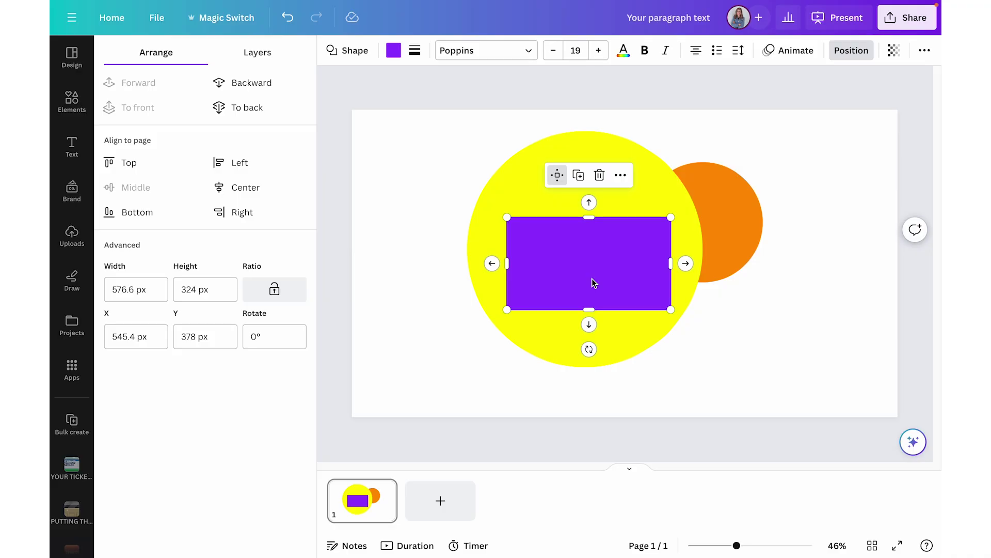
pyautogui.doubleClick(603, 291)
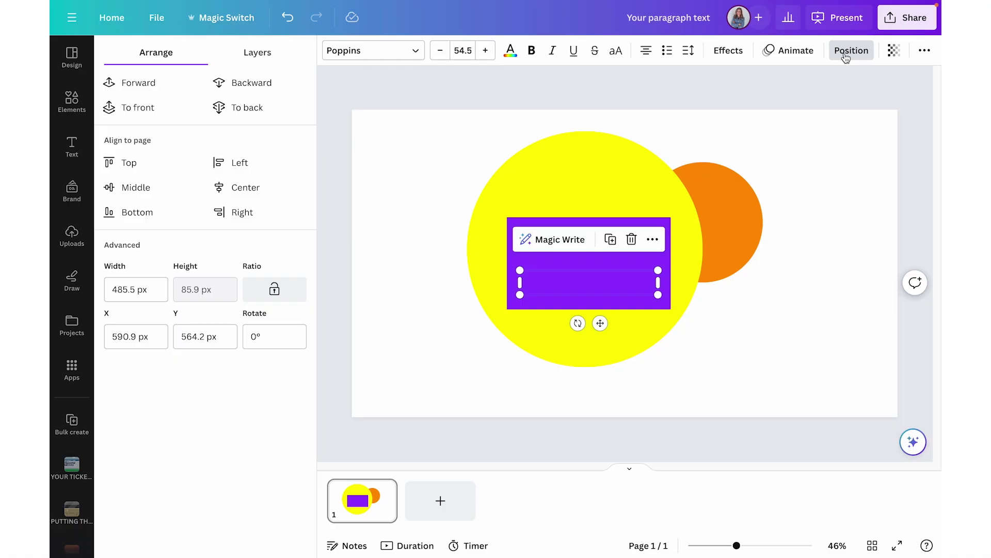
pyautogui.click(845, 54)
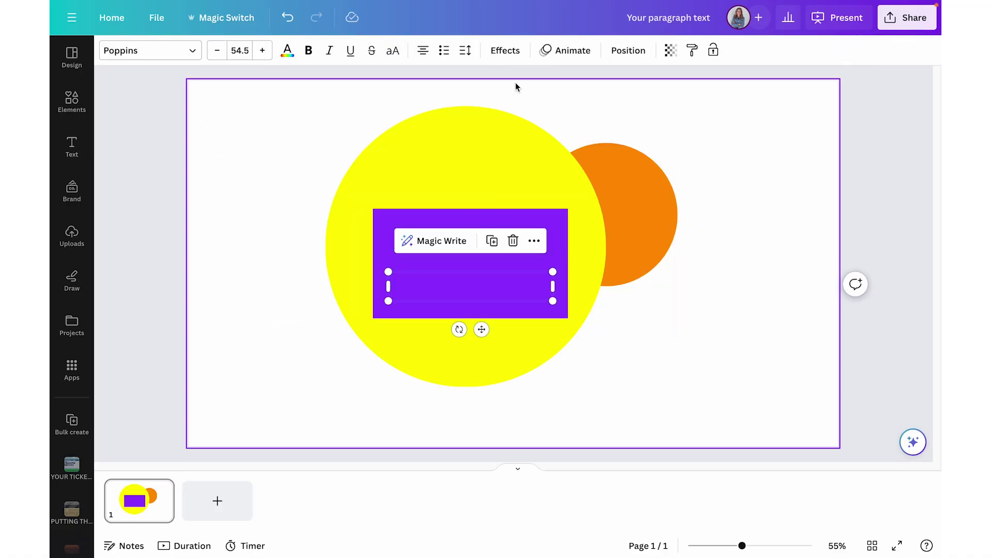
pyautogui.click(629, 50)
pyautogui.click(248, 53)
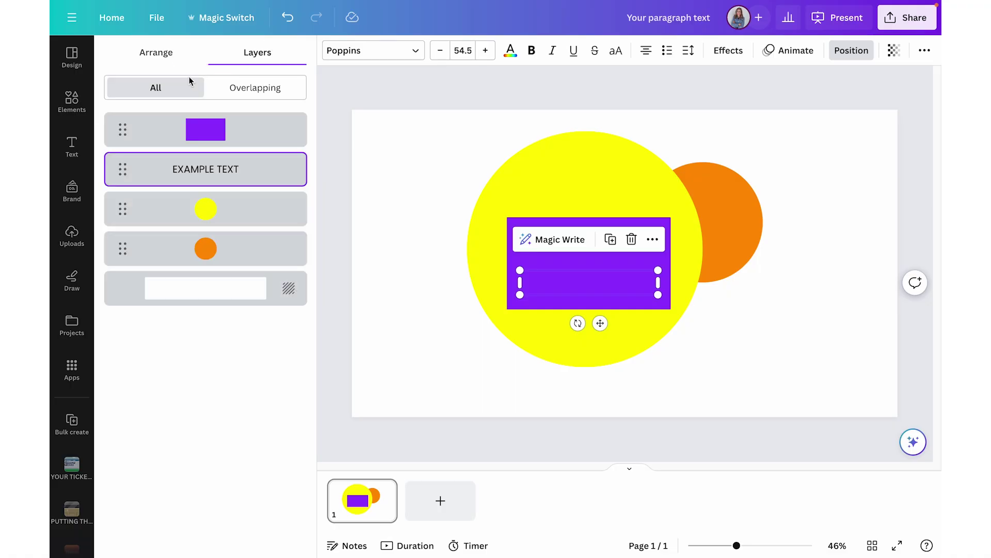
# Step: In the Layers list, drag the yellow circle above EXAMPLE TEXT, just under the purple rectangle
pyautogui.click(255, 88)
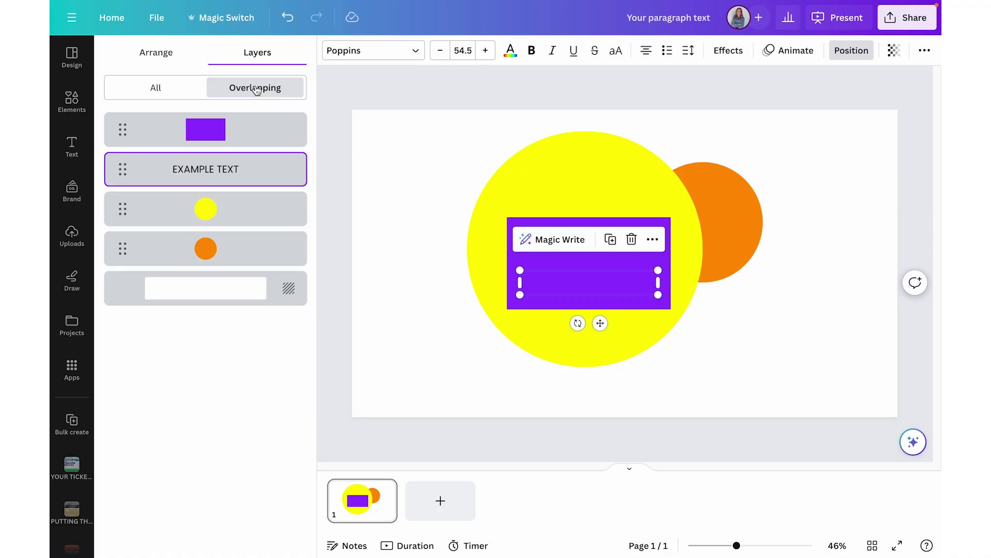
pyautogui.click(155, 88)
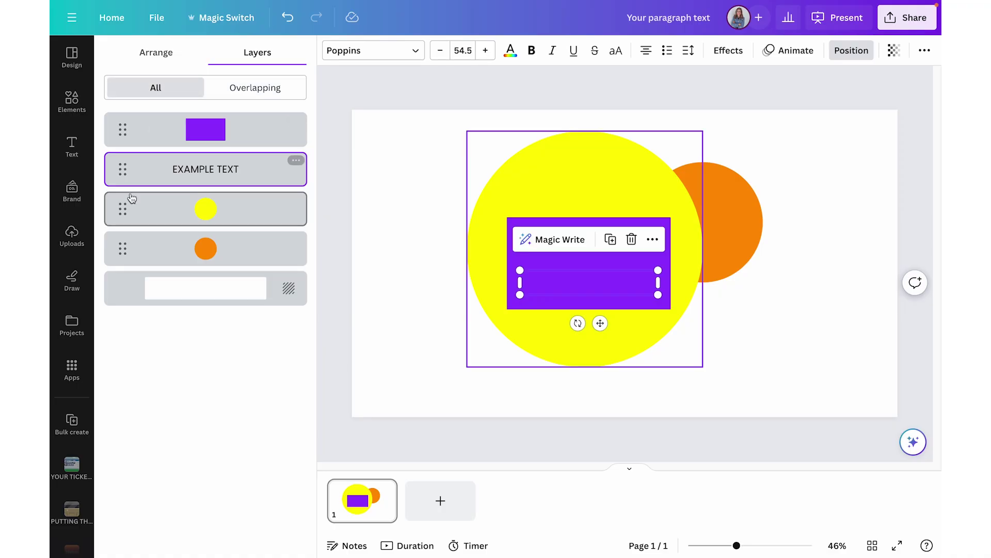
pyautogui.click(123, 249)
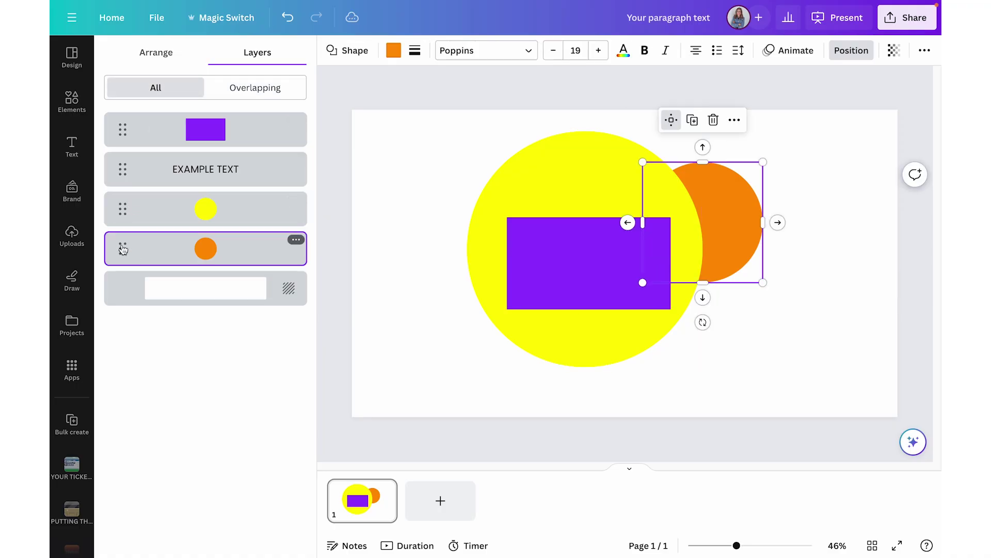
pyautogui.click(147, 212)
pyautogui.click(166, 165)
pyautogui.moveTo(122, 216); pyautogui.dragTo(122, 164)
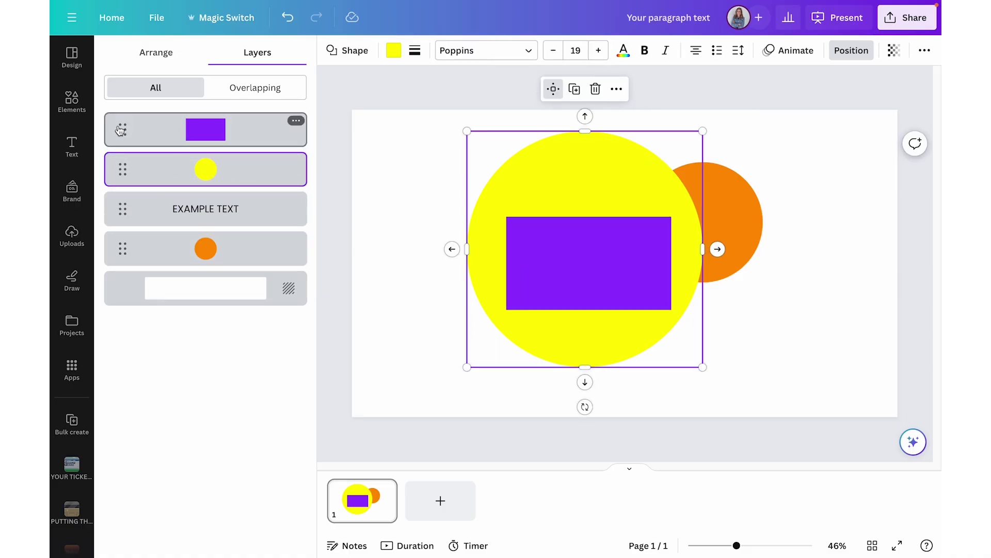